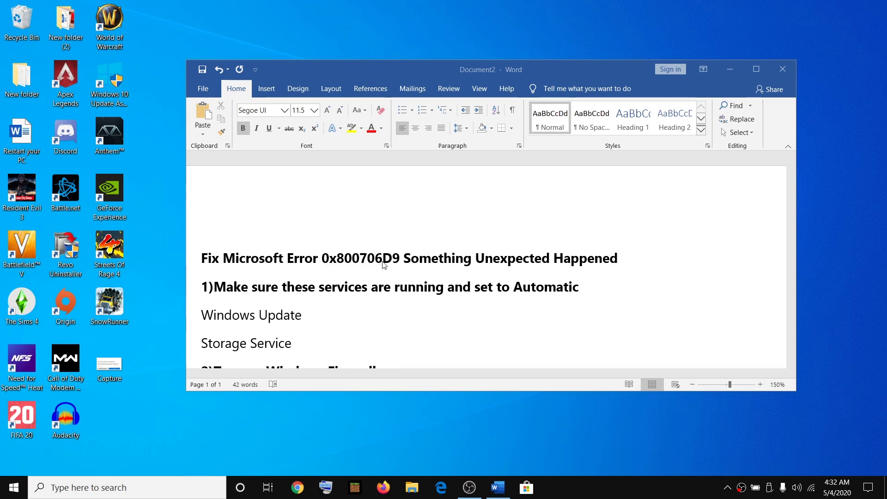
Step: Copy error code 0x800706D9 and highlight the Windows Update and Storage Service names in the notes
{"action": "left_click_drag", "start_coordinate": [401, 263], "coordinate": [308, 261]}
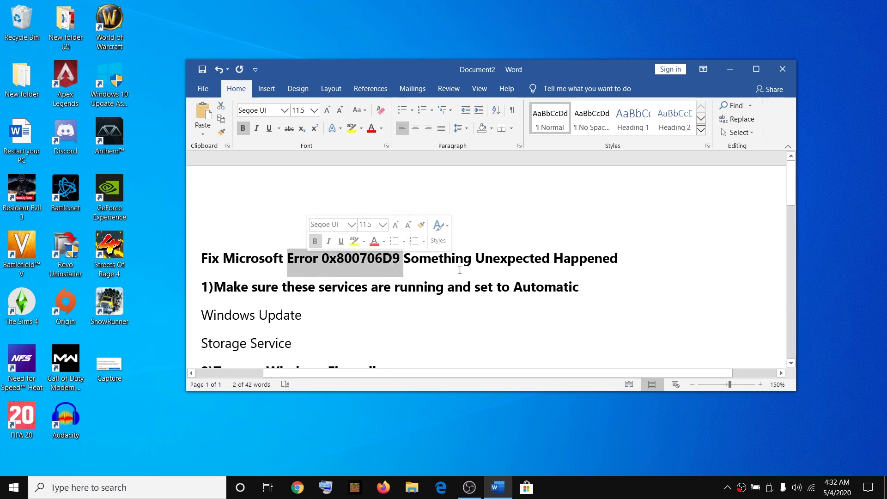
{"action": "key", "text": "ctrl+c"}
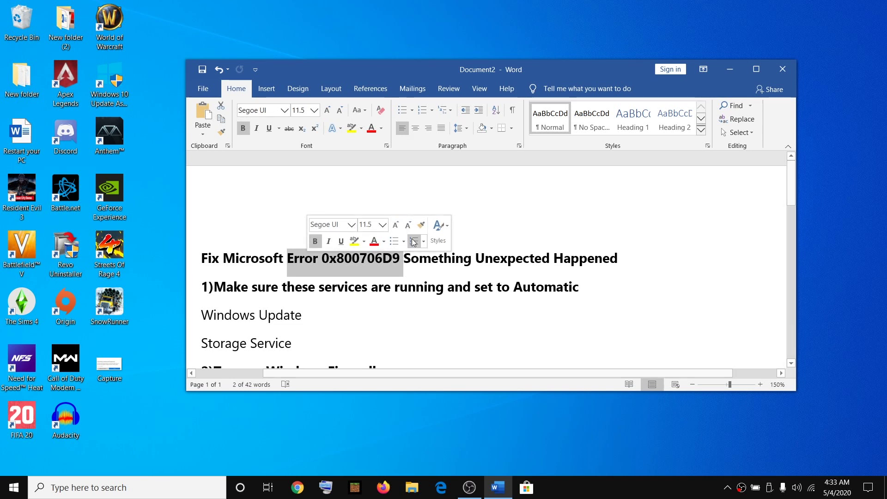
{"action": "scroll", "coordinate": [241, 215], "scroll_direction": "down", "scroll_amount": 3}
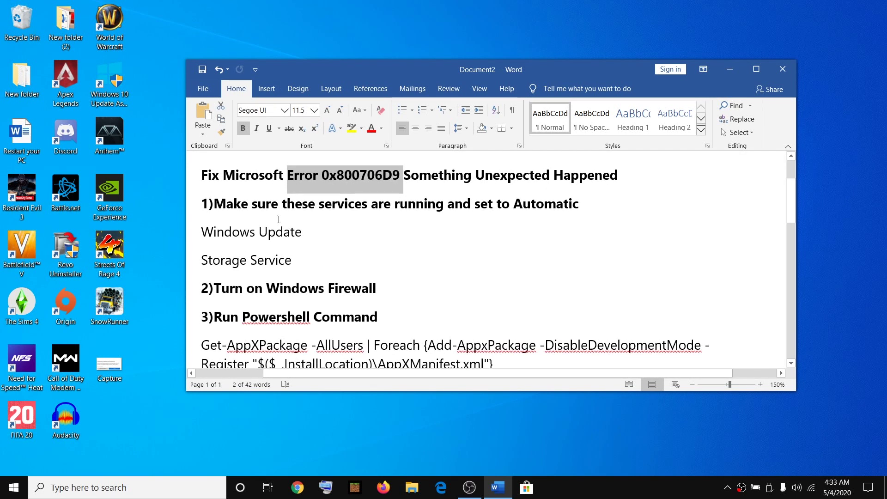
{"action": "left_click_drag", "start_coordinate": [217, 203], "coordinate": [357, 202]}
{"action": "left_click_drag", "start_coordinate": [202, 233], "coordinate": [289, 262]}
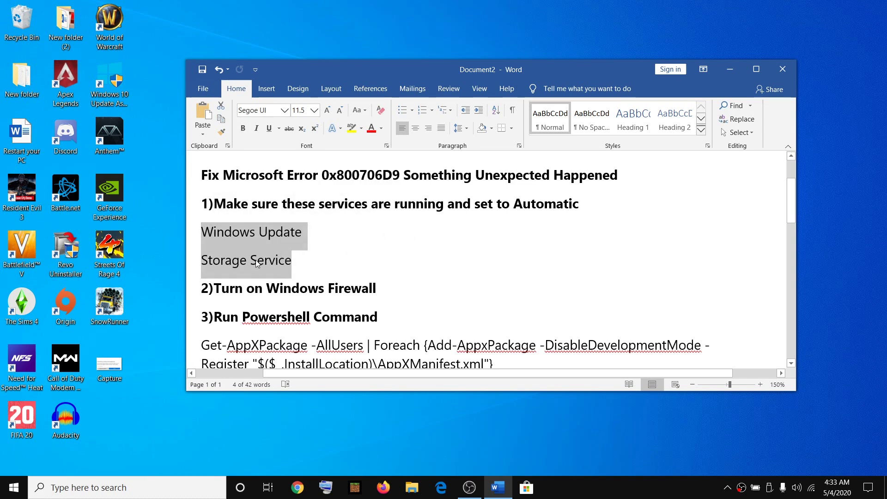
Step: Search 'services' and launch the Services app as administrator
{"action": "left_click", "coordinate": [139, 488]}
{"action": "type", "text": "s"}
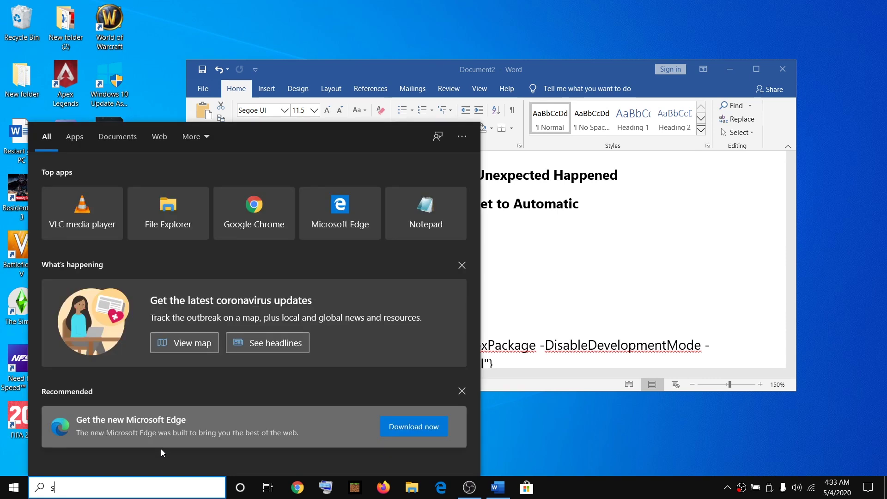
{"action": "type", "text": "ervices"}
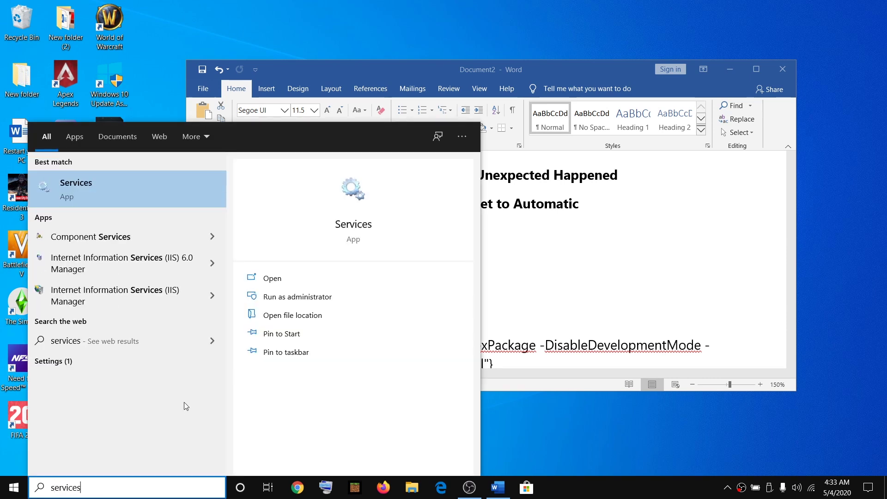
{"action": "right_click", "coordinate": [99, 187]}
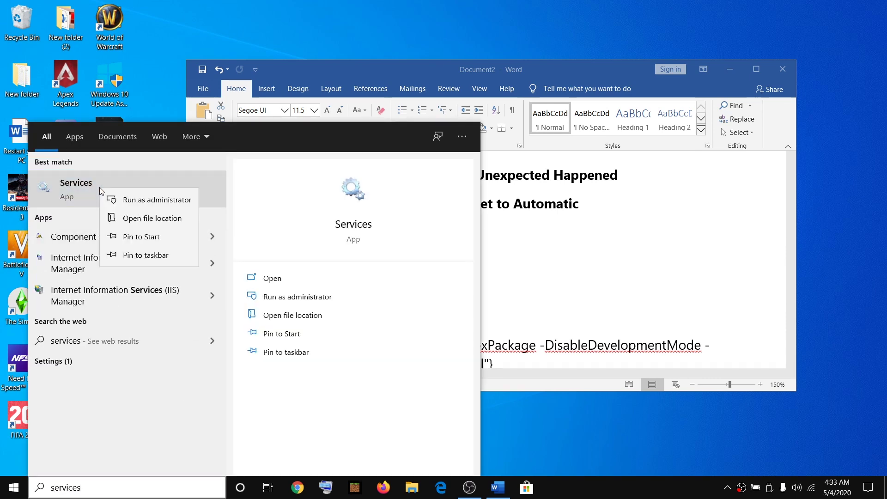
{"action": "left_click", "coordinate": [162, 201]}
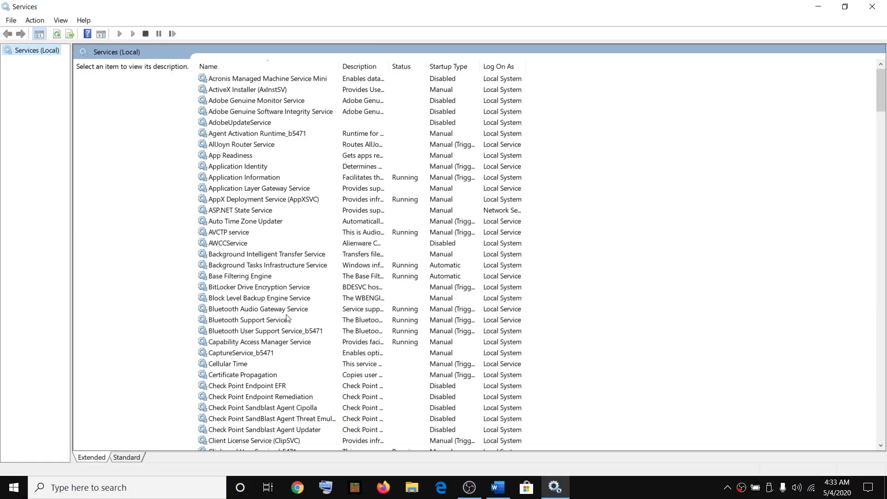
Step: Highlight the Windows Update and Storage Service lines in the Word fix notes
{"action": "left_click", "coordinate": [498, 487]}
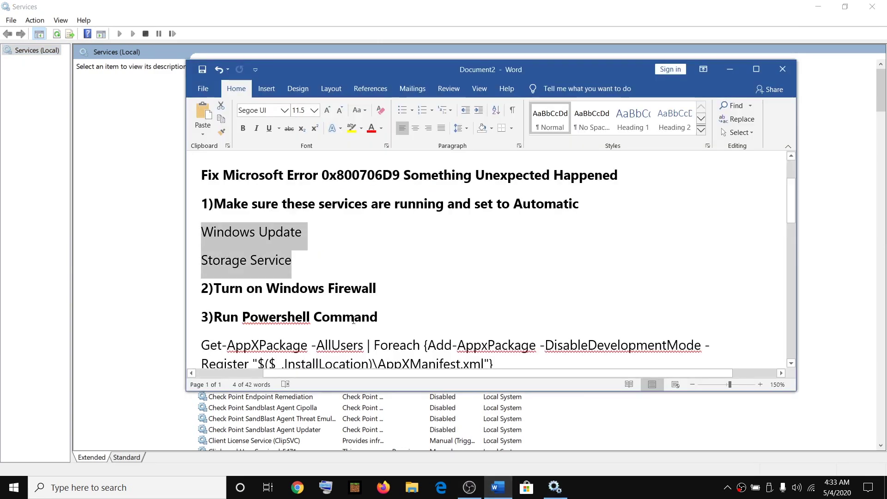
{"action": "left_click_drag", "start_coordinate": [202, 232], "coordinate": [307, 236]}
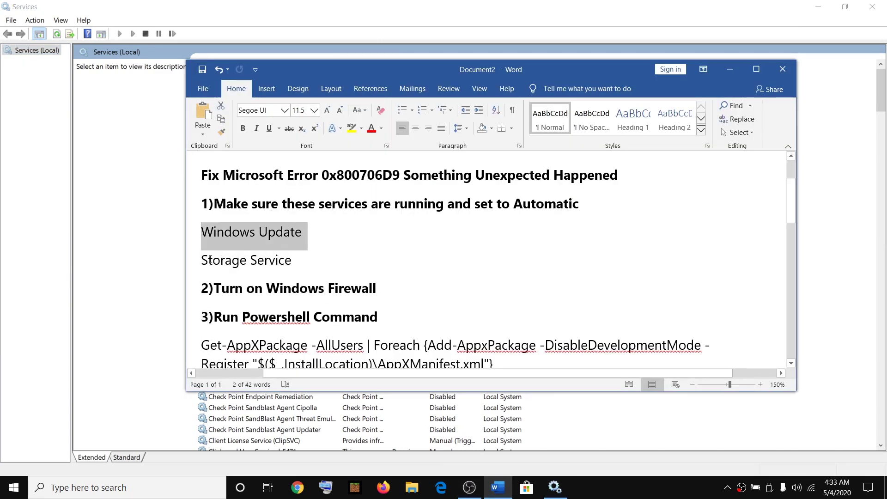
{"action": "left_click_drag", "start_coordinate": [203, 259], "coordinate": [291, 253]}
Step: Minimize Word and select the Windows Update service in the services list
{"action": "left_click", "coordinate": [730, 69]}
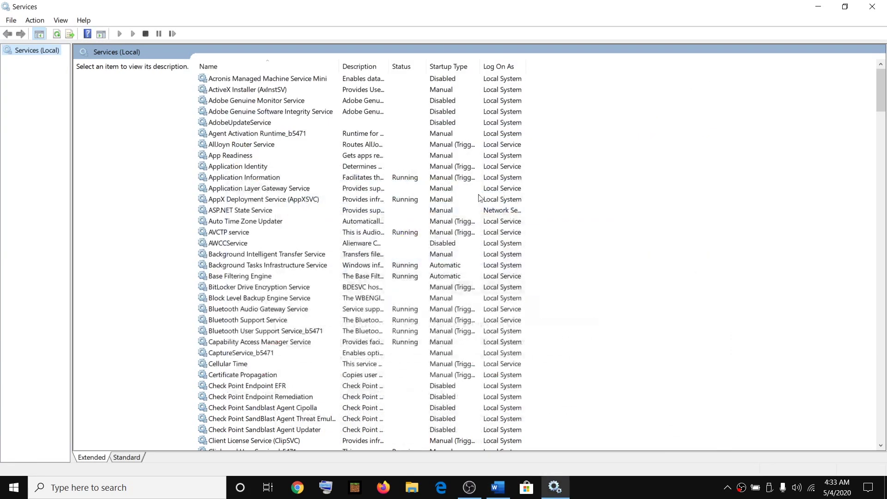
{"action": "left_click", "coordinate": [294, 263]}
{"action": "key", "text": "w"}
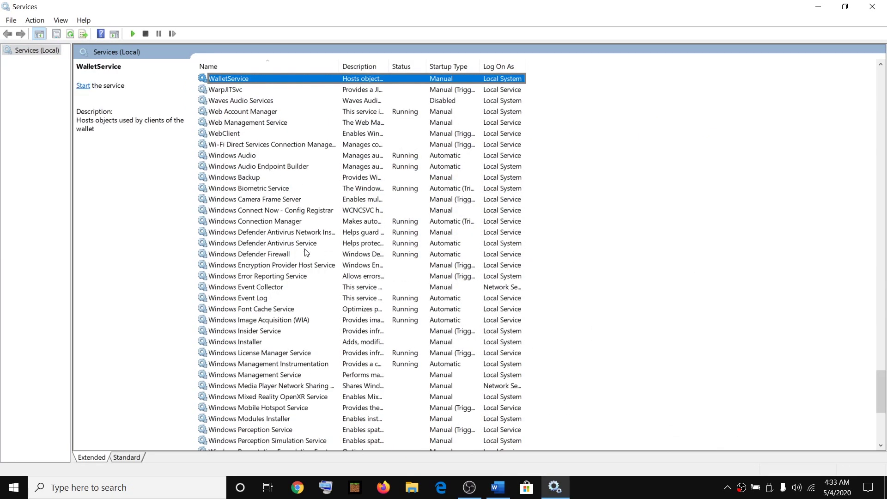
{"action": "scroll", "coordinate": [308, 289], "scroll_direction": "down", "scroll_amount": 1}
{"action": "scroll", "coordinate": [308, 289], "scroll_direction": "down", "scroll_amount": 6}
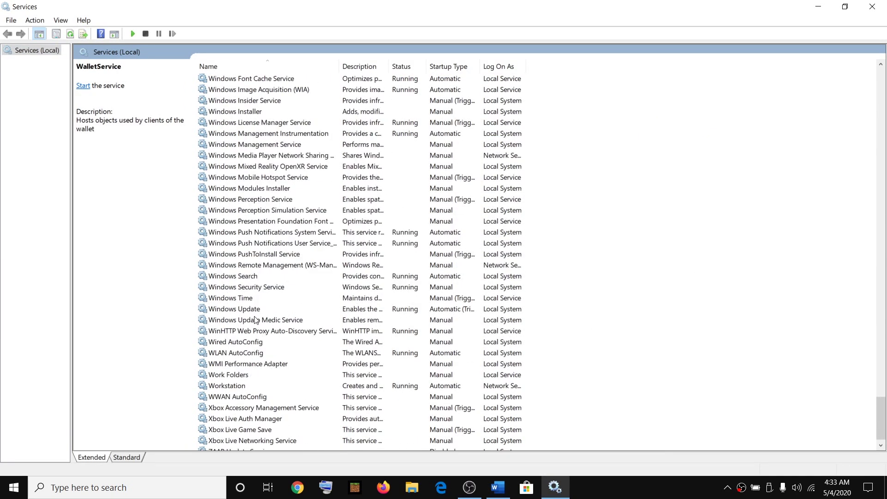
{"action": "left_click", "coordinate": [250, 310]}
{"action": "scroll", "coordinate": [311, 300], "scroll_direction": "down", "scroll_amount": 1}
Step: Set Windows Update's startup type to Automatic, apply it, and return to the Word notes
{"action": "right_click", "coordinate": [266, 301]}
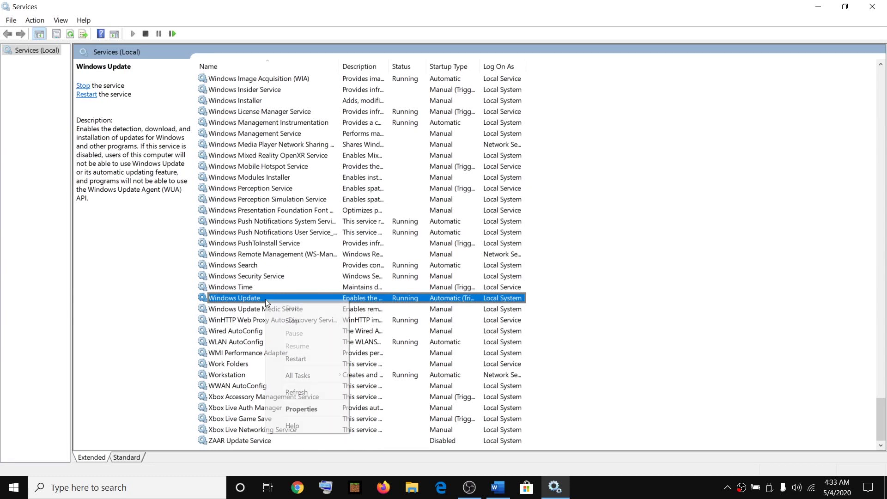
{"action": "left_click", "coordinate": [316, 414]}
{"action": "left_click_drag", "start_coordinate": [406, 109], "coordinate": [357, 62]}
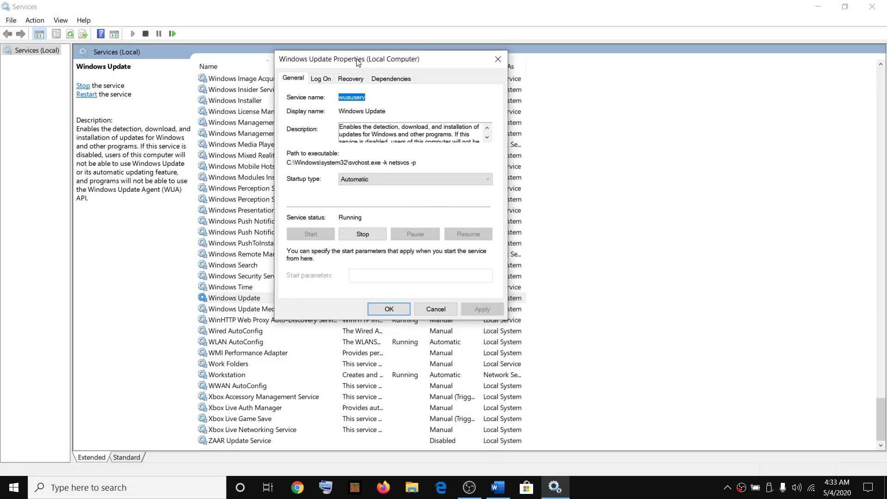
{"action": "left_click", "coordinate": [364, 180]}
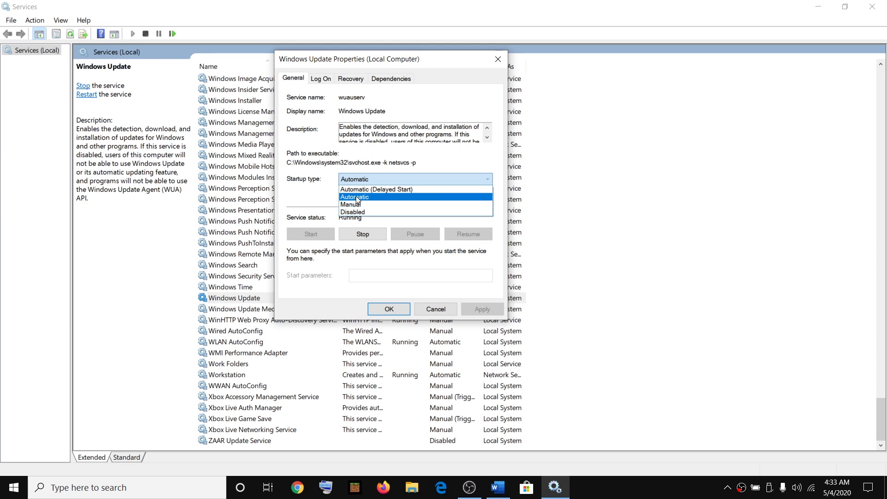
{"action": "left_click", "coordinate": [356, 196]}
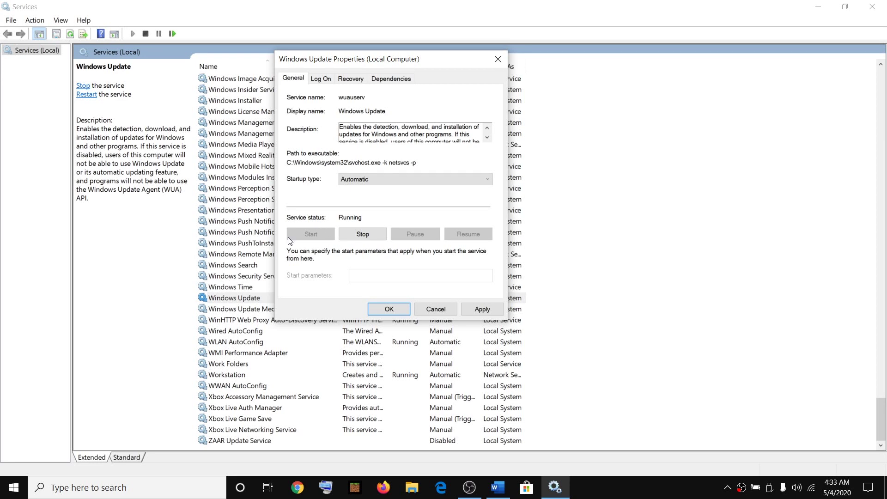
{"action": "left_click", "coordinate": [478, 311]}
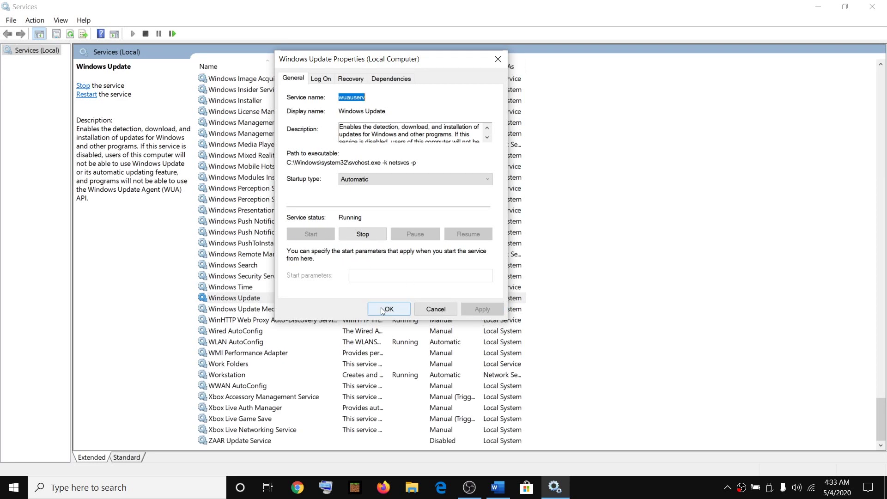
{"action": "left_click", "coordinate": [392, 309]}
{"action": "left_click", "coordinate": [498, 488]}
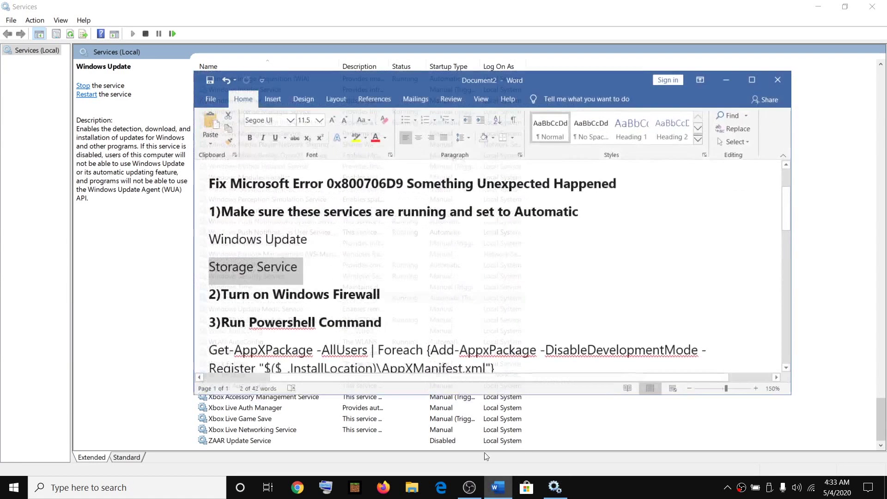
Step: Highlight the Storage Service line in the notes and minimize Word
{"action": "left_click", "coordinate": [228, 266]}
{"action": "left_click_drag", "start_coordinate": [202, 261], "coordinate": [297, 262]}
{"action": "left_click", "coordinate": [714, 68]}
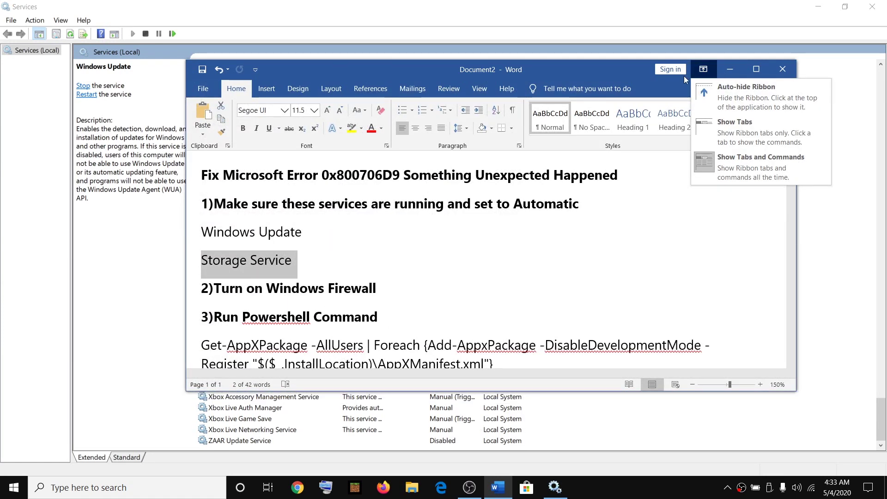
{"action": "left_click", "coordinate": [703, 69]}
{"action": "left_click", "coordinate": [724, 68]}
Step: Select Storage Service in the services list
{"action": "left_click", "coordinate": [282, 256]}
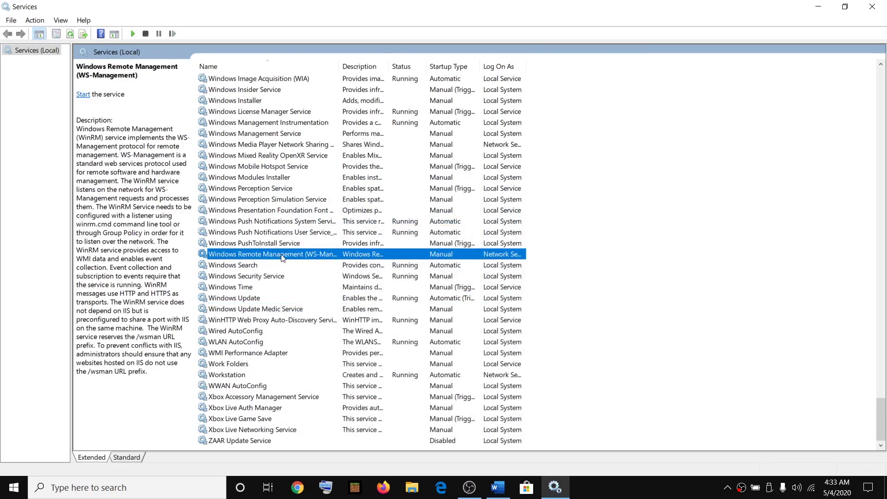
{"action": "key", "text": "s"}
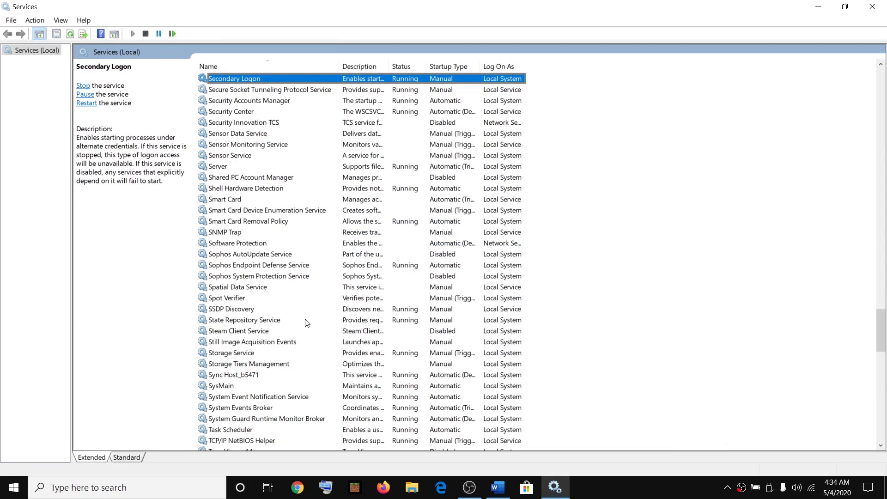
{"action": "left_click", "coordinate": [229, 354]}
{"action": "scroll", "coordinate": [326, 321], "scroll_direction": "down", "scroll_amount": 2}
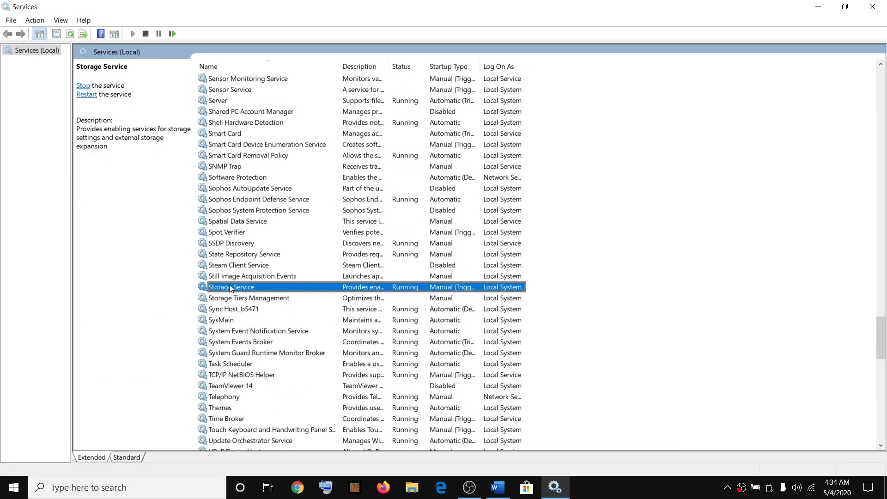
{"action": "scroll", "coordinate": [275, 280], "scroll_direction": "down", "scroll_amount": 1}
Step: Change Storage Service's startup type from Manual to Automatic and apply it
{"action": "right_click", "coordinate": [255, 257]}
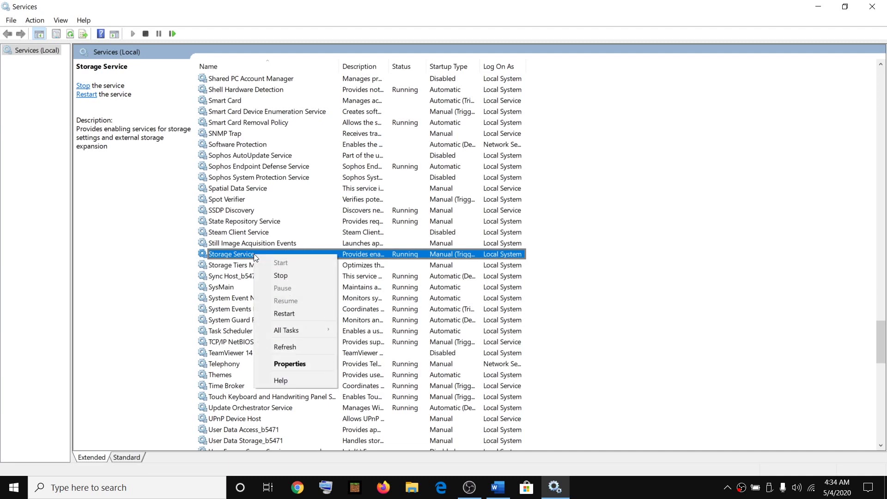
{"action": "left_click", "coordinate": [290, 365]}
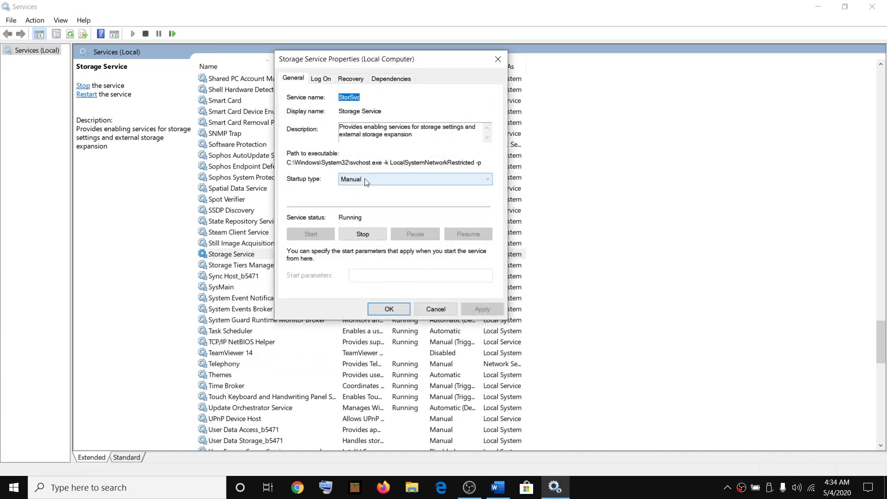
{"action": "left_click", "coordinate": [380, 181]}
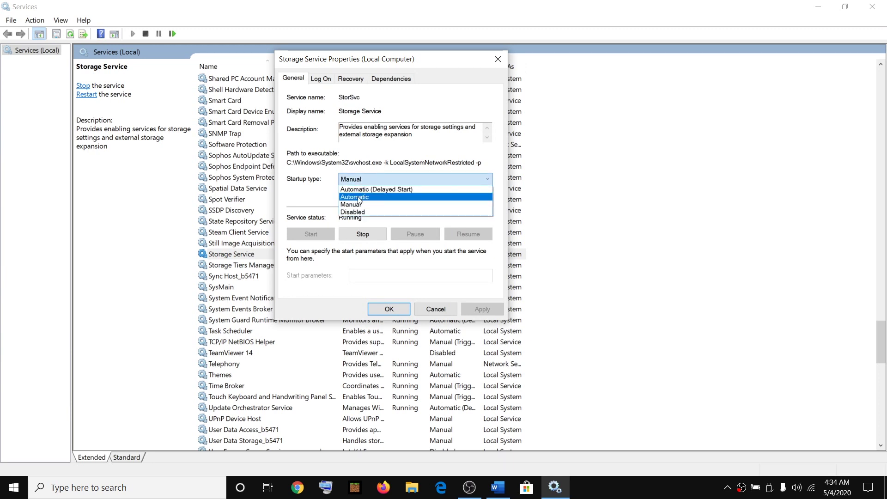
{"action": "left_click", "coordinate": [363, 198]}
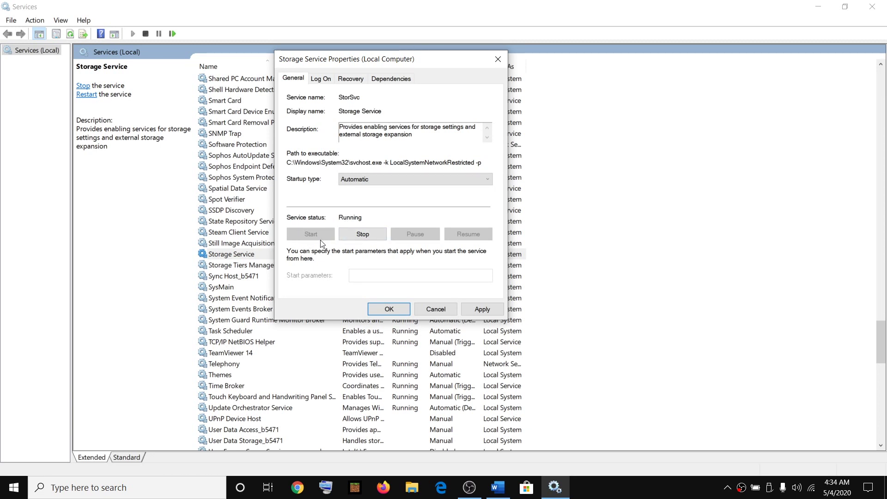
{"action": "left_click", "coordinate": [482, 309]}
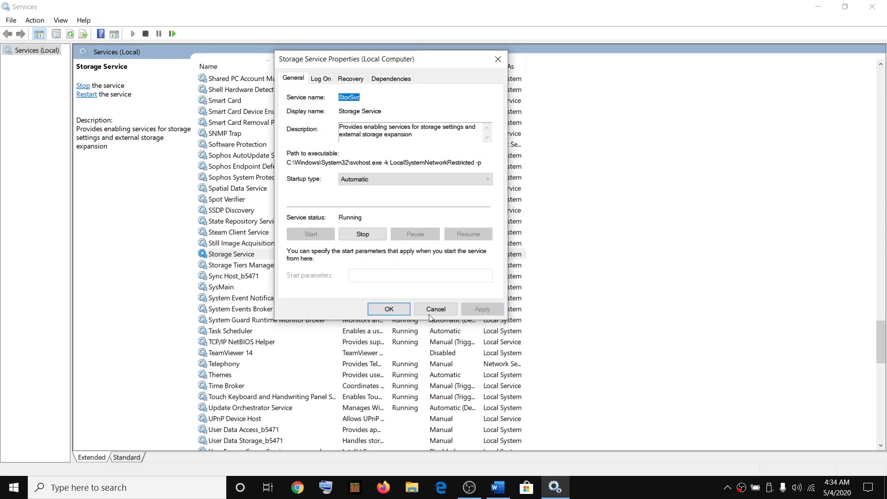
{"action": "left_click", "coordinate": [389, 310]}
{"action": "right_click", "coordinate": [263, 256]}
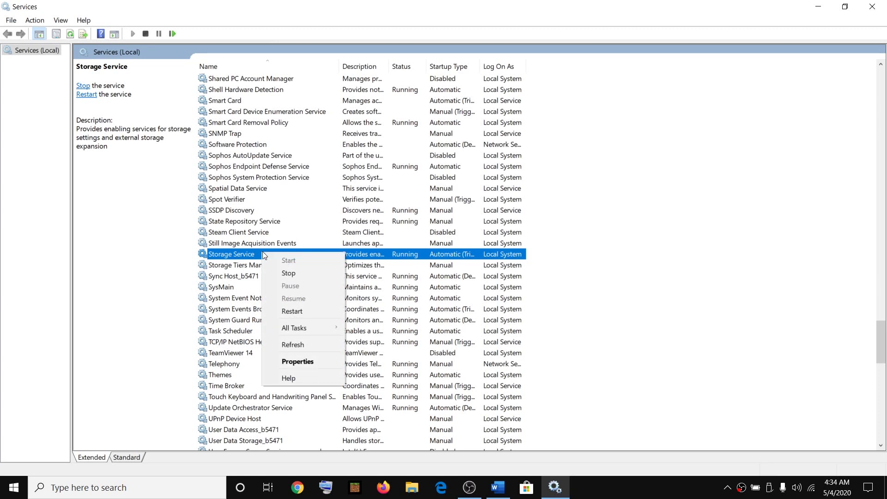
Step: Restart the Storage Service
{"action": "key", "text": "Escape"}
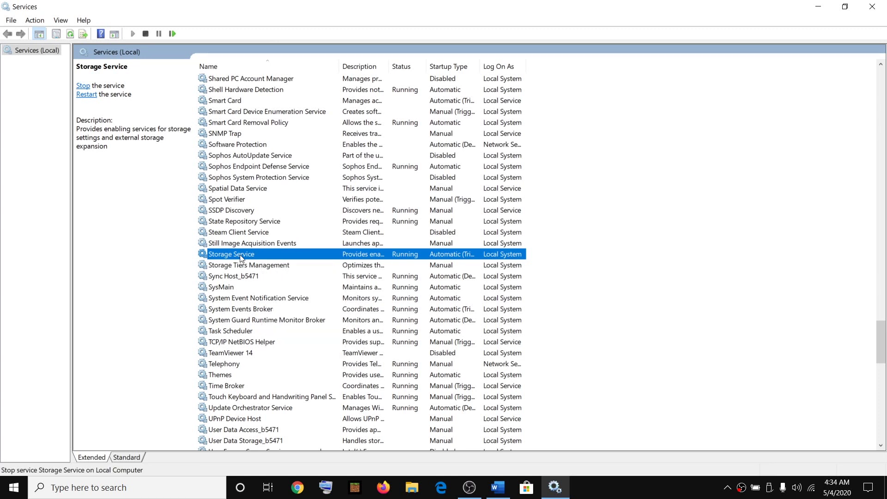
{"action": "right_click", "coordinate": [270, 256]}
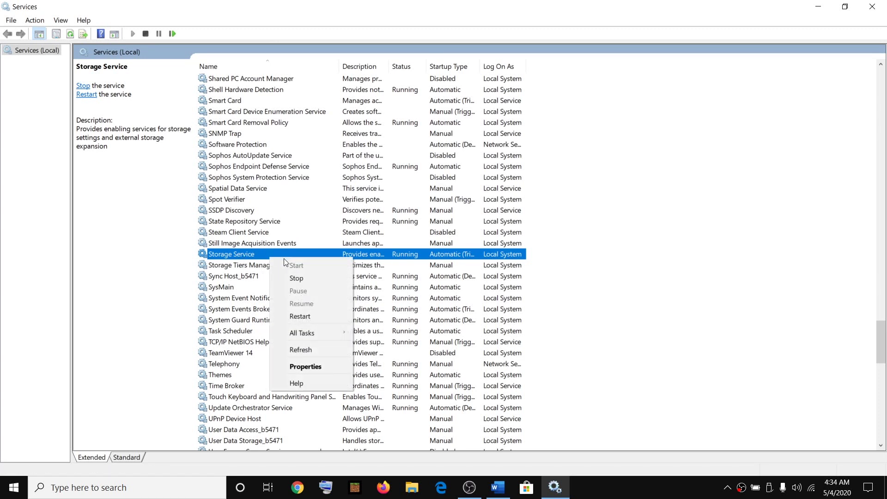
{"action": "left_click", "coordinate": [309, 316]}
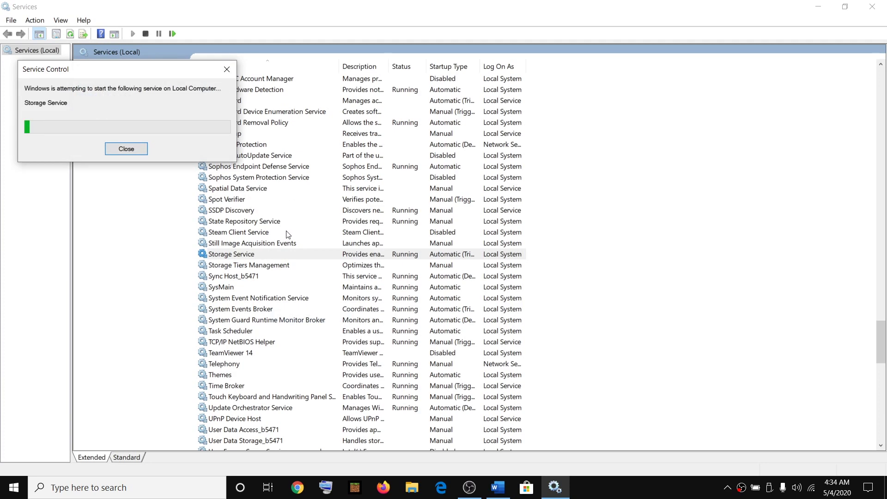
Step: Check Storage Service's properties and close them without changes
{"action": "right_click", "coordinate": [240, 255]}
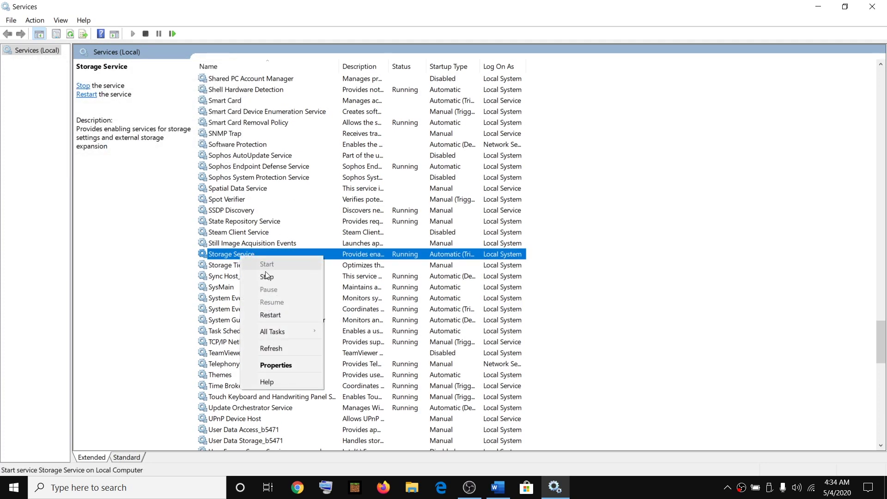
{"action": "left_click", "coordinate": [279, 365]}
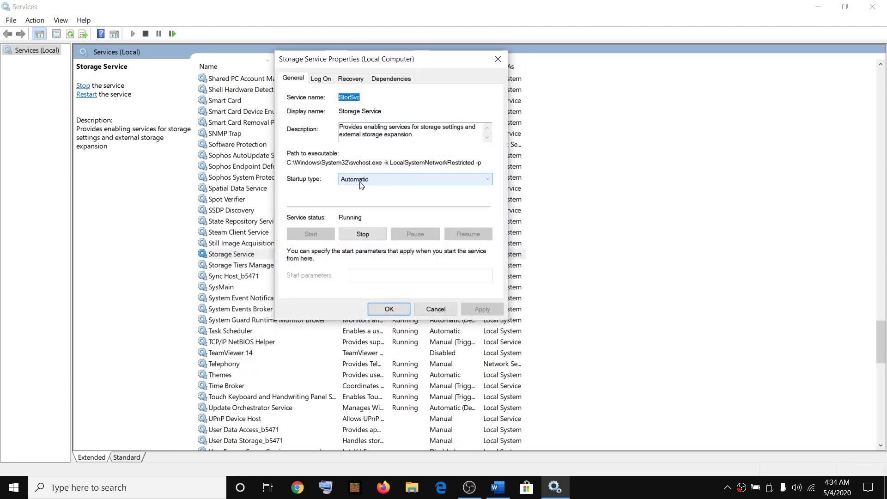
{"action": "left_click", "coordinate": [440, 311]}
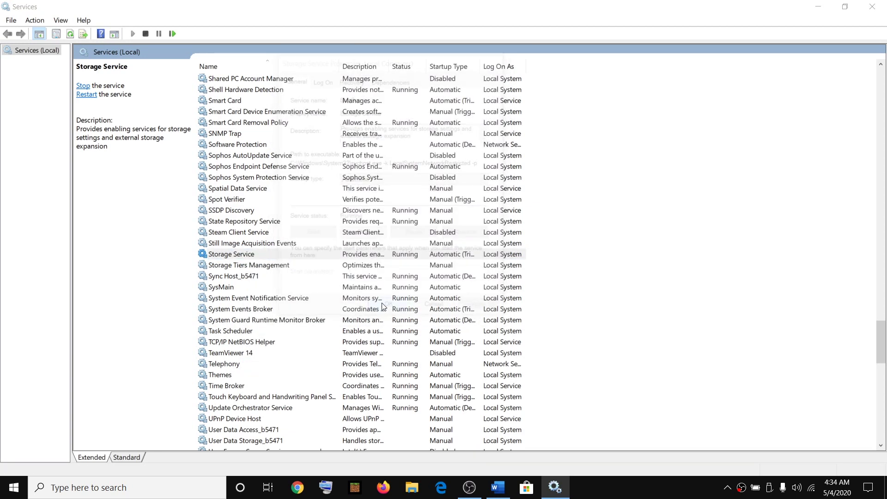
Step: Restart Storage Service again, then open and close Microsoft Store to test it
{"action": "right_click", "coordinate": [254, 256]}
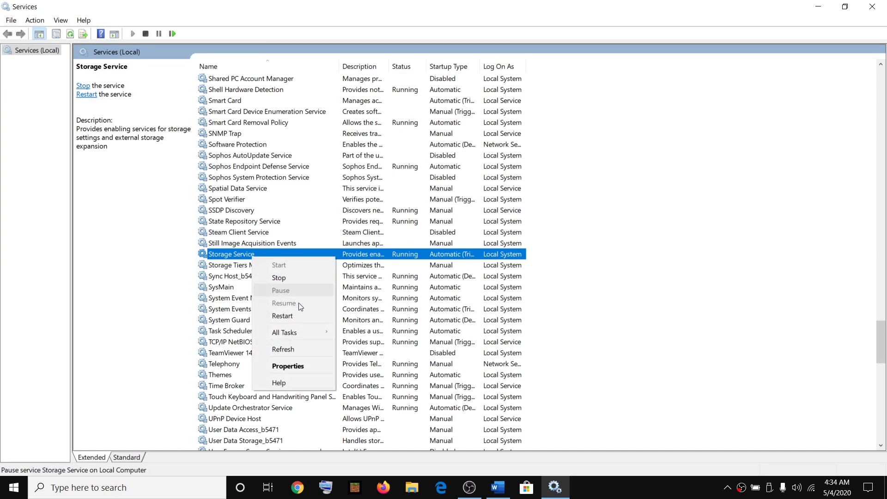
{"action": "left_click", "coordinate": [298, 317]}
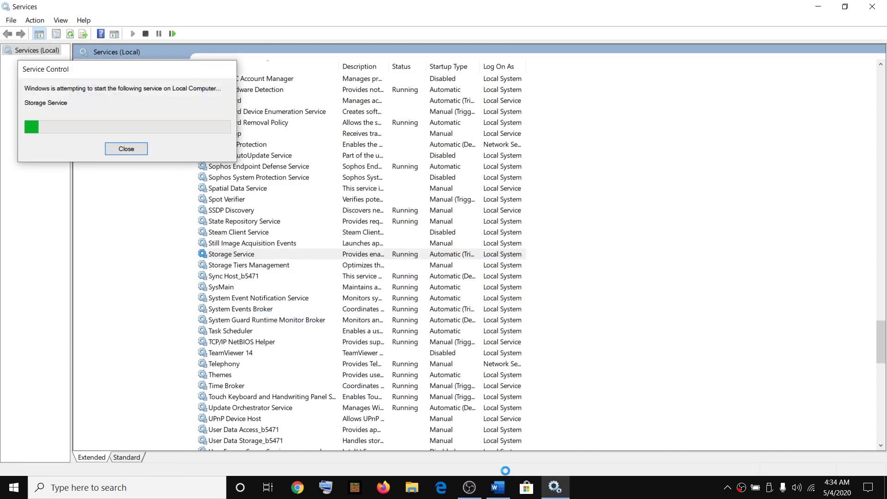
{"action": "left_click", "coordinate": [527, 487]}
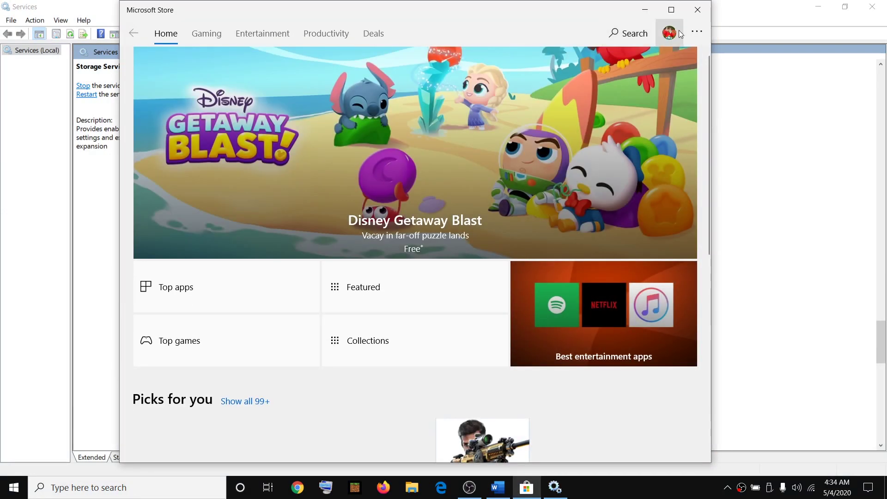
{"action": "left_click", "coordinate": [698, 10]}
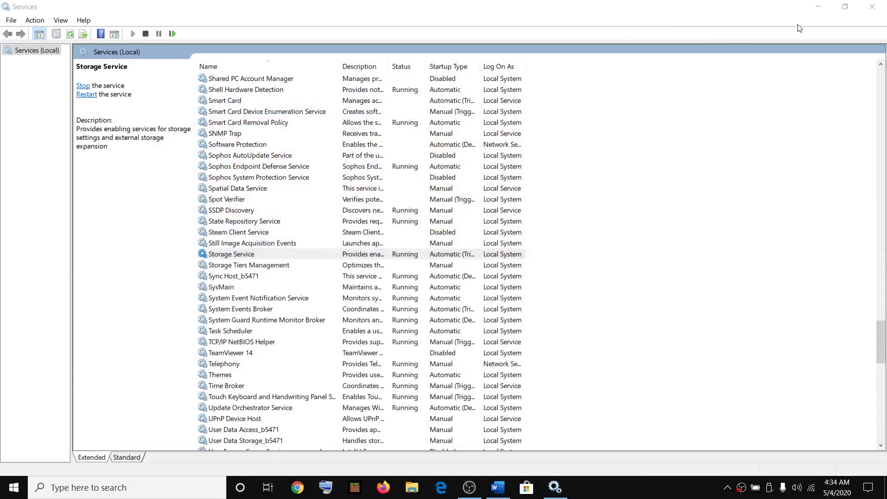
Step: Close Services and scroll the Word checklist to the firewall step
{"action": "left_click", "coordinate": [872, 7]}
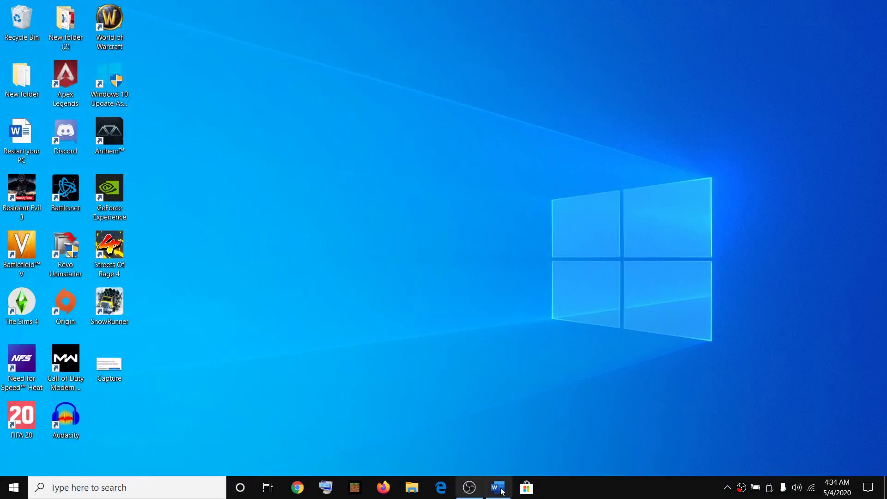
{"action": "left_click", "coordinate": [498, 487]}
{"action": "scroll", "coordinate": [356, 300], "scroll_direction": "down", "scroll_amount": 1}
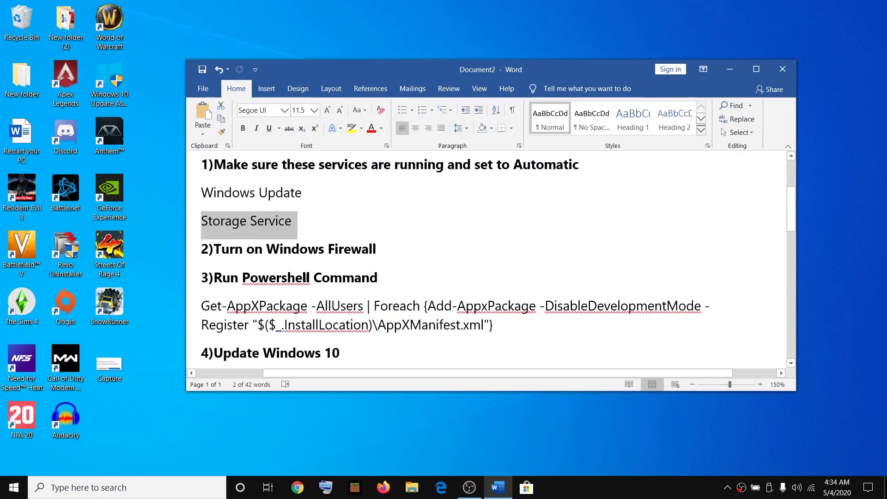
{"action": "double_click", "coordinate": [242, 243]}
{"action": "left_click", "coordinate": [384, 245]}
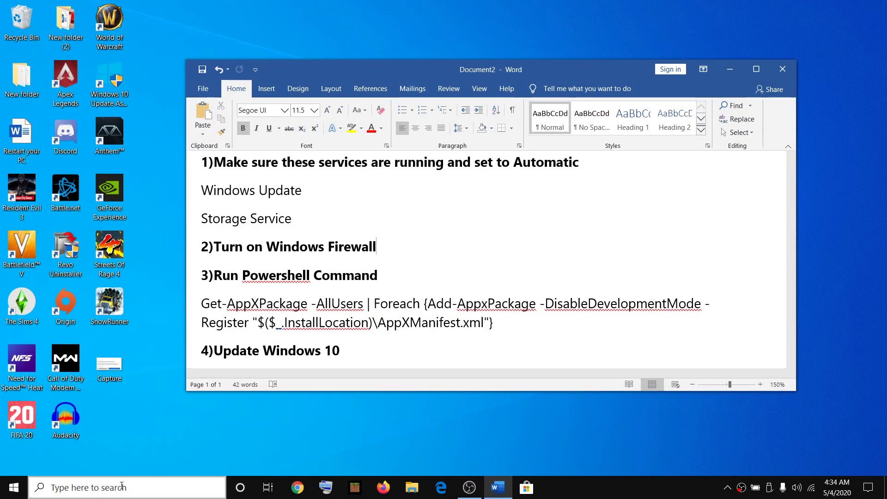
Step: Open Control Panel via a 'control panel' search and go to System and Security
{"action": "left_click", "coordinate": [125, 488]}
{"action": "type", "text": "contro"}
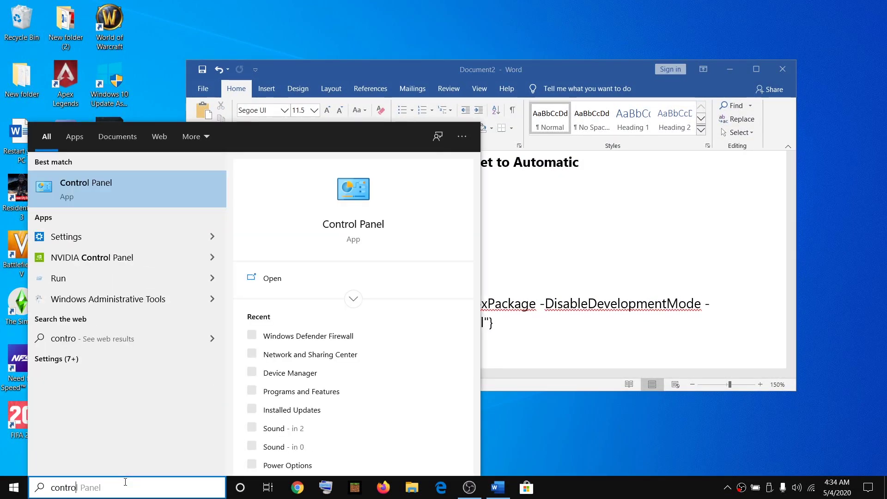
{"action": "type", "text": "l panel"}
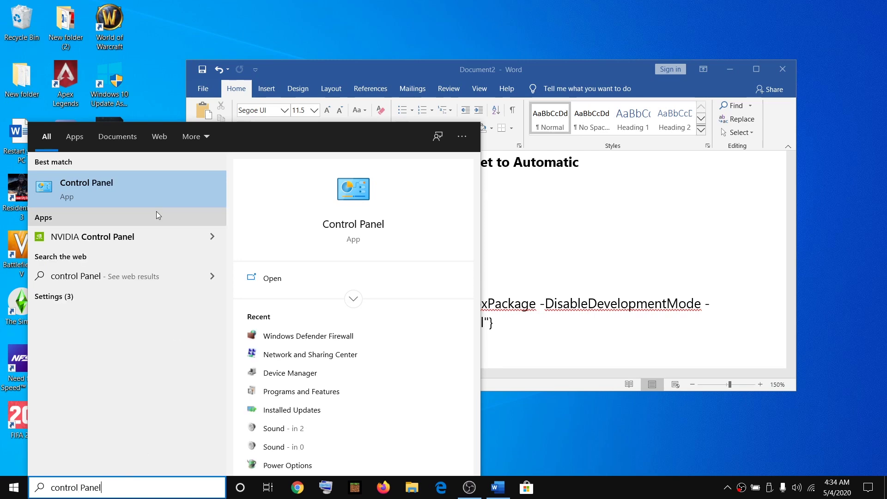
{"action": "left_click", "coordinate": [159, 180]}
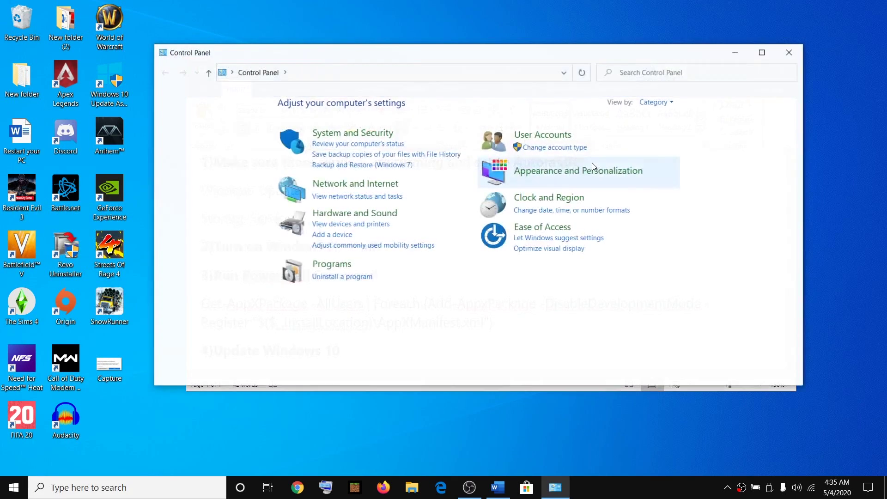
{"action": "left_click", "coordinate": [357, 134]}
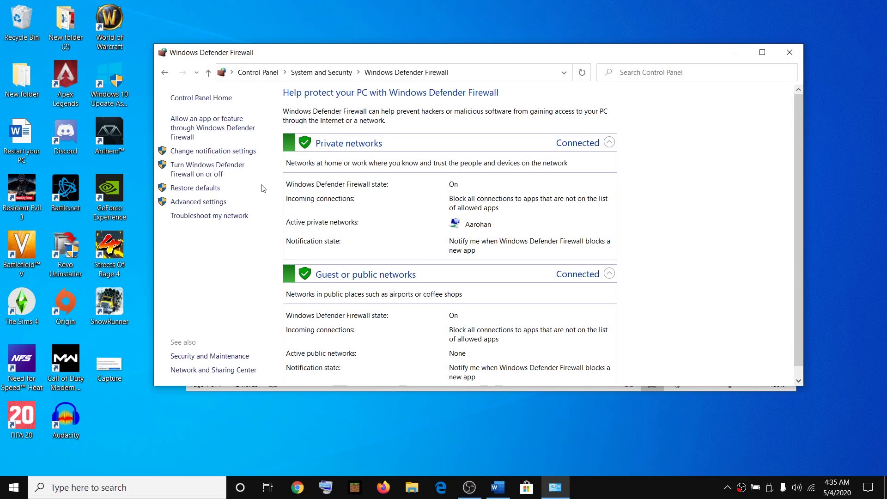
Step: Keep Windows Defender Firewall turned on for private and public networks and confirm with OK
{"action": "left_click", "coordinate": [200, 173]}
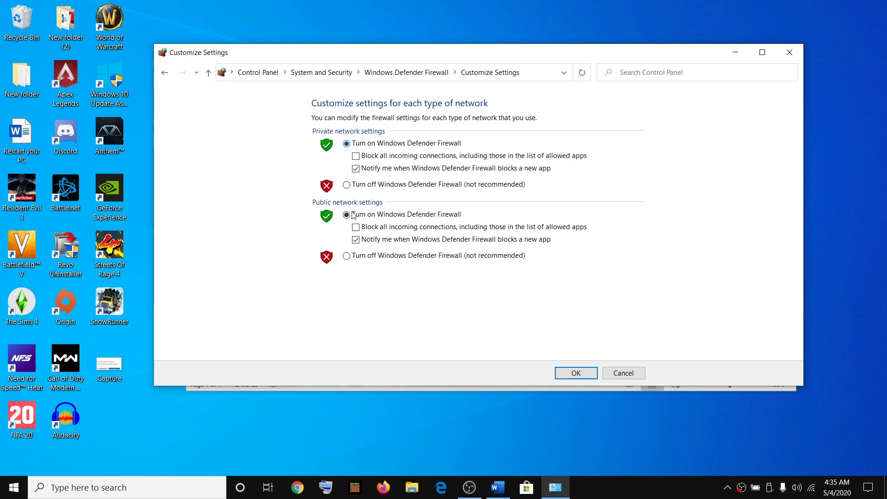
{"action": "left_click", "coordinate": [577, 373]}
{"action": "left_click", "coordinate": [124, 487]}
{"action": "type", "text": "sevices"}
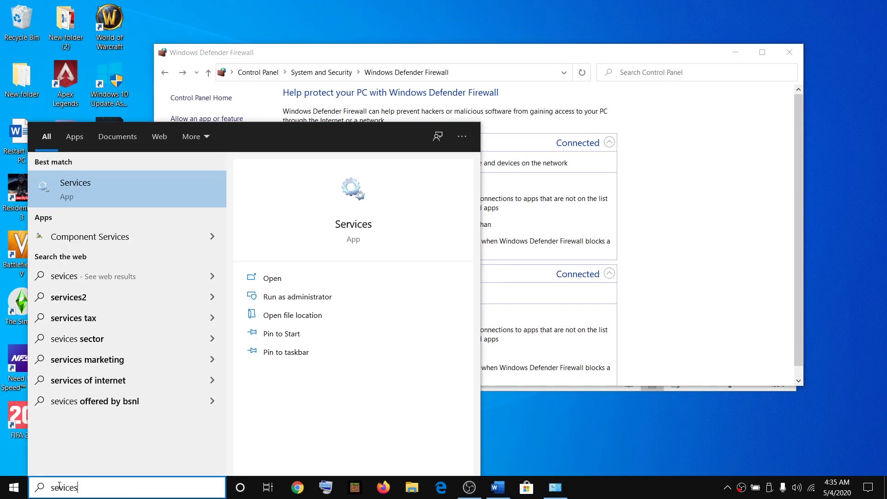
{"action": "type", "text": "r"}
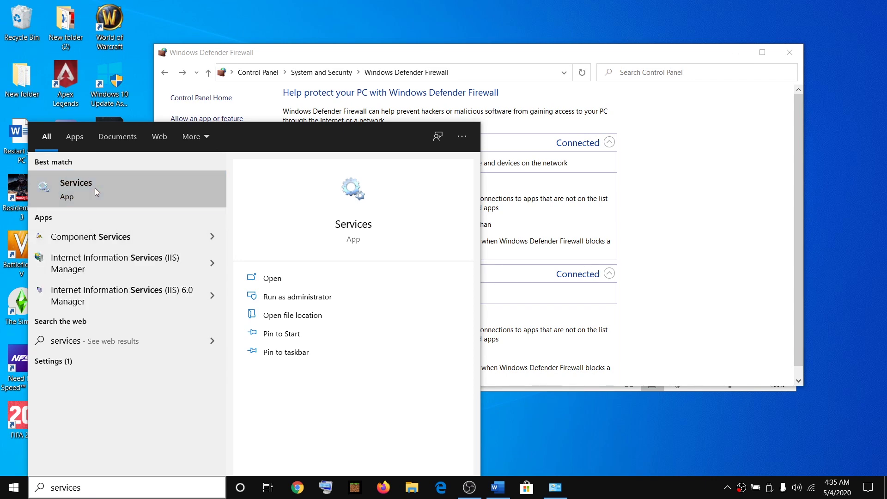
{"action": "left_click", "coordinate": [92, 190]}
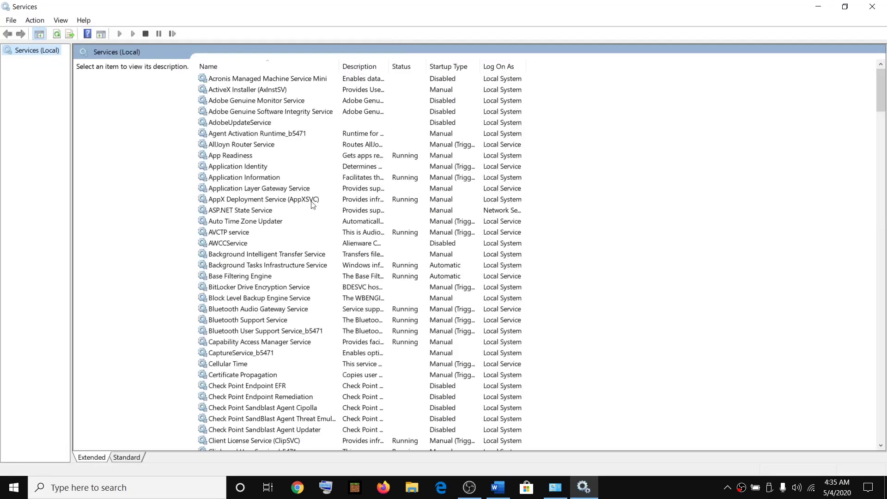
{"action": "left_click", "coordinate": [293, 235]}
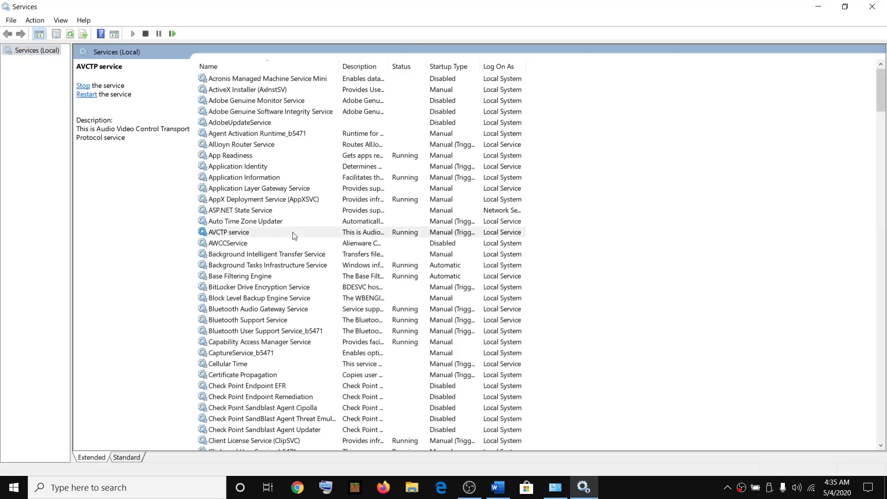
{"action": "key", "text": "w"}
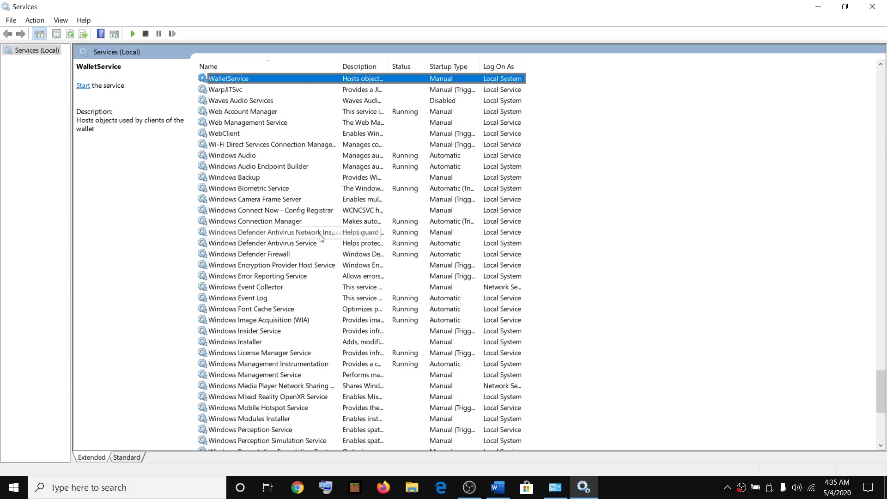
{"action": "left_click", "coordinate": [249, 256]}
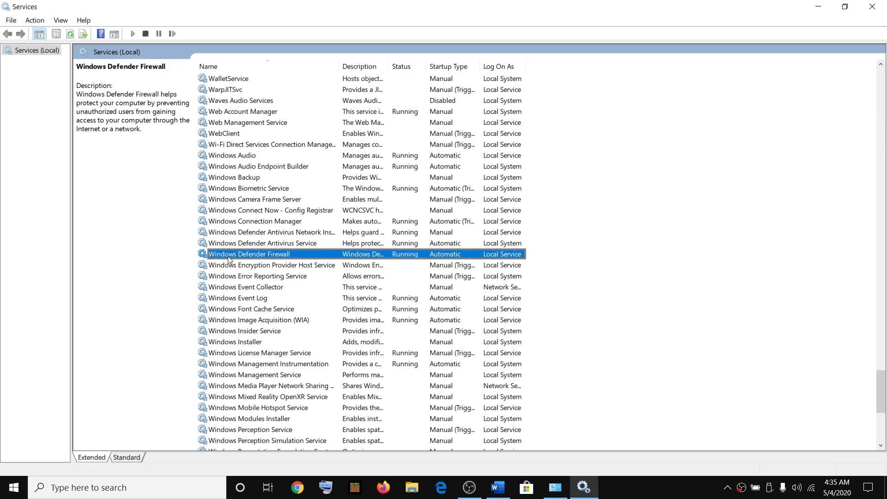
{"action": "right_click", "coordinate": [402, 257]}
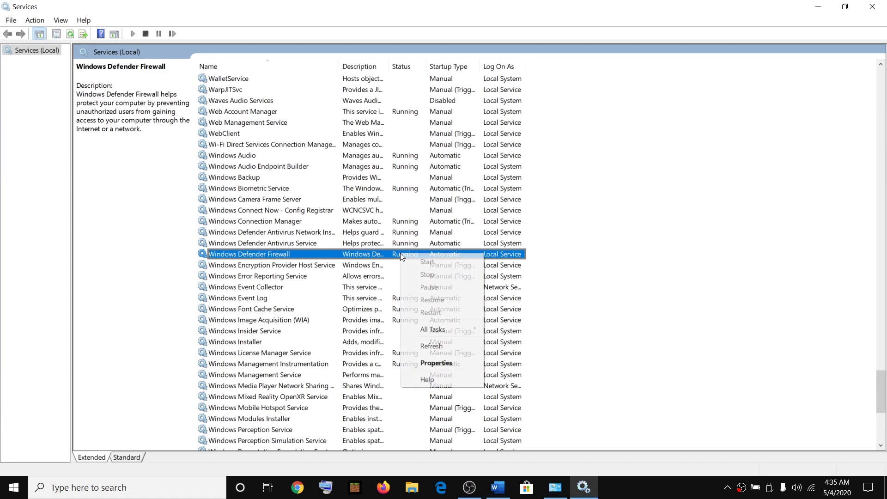
{"action": "left_click", "coordinate": [437, 362]}
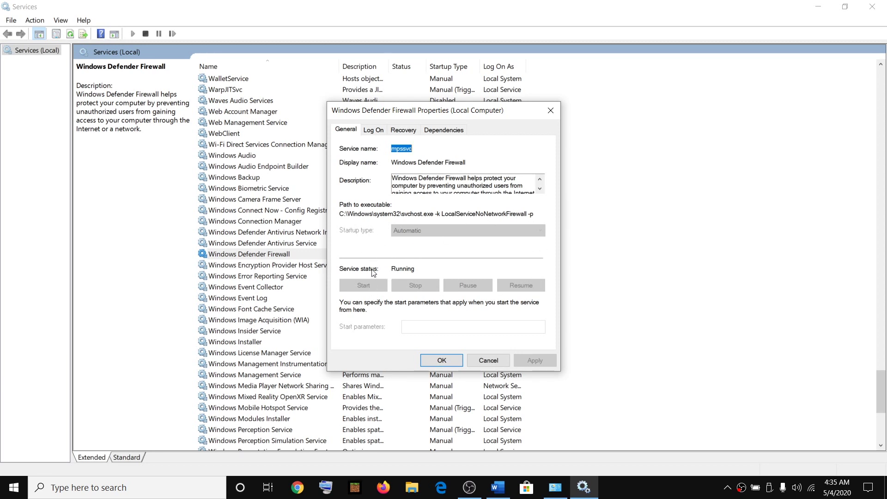
{"action": "left_click", "coordinate": [458, 363]}
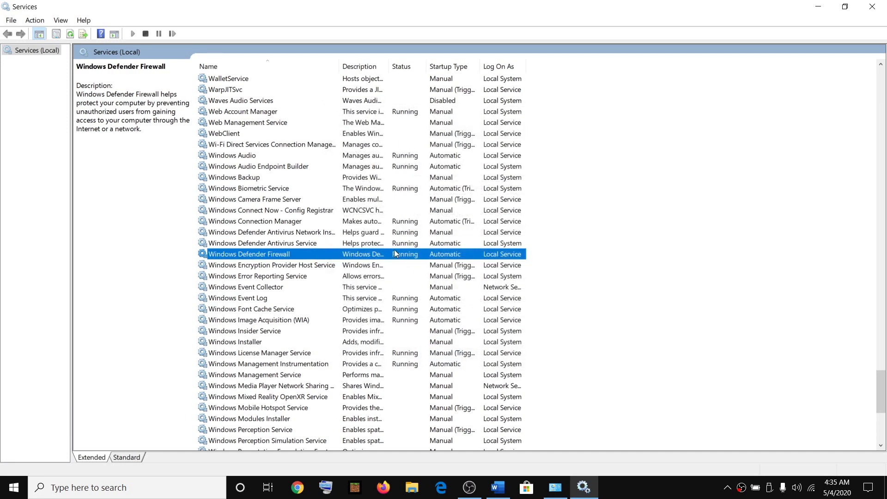
{"action": "right_click", "coordinate": [368, 255]}
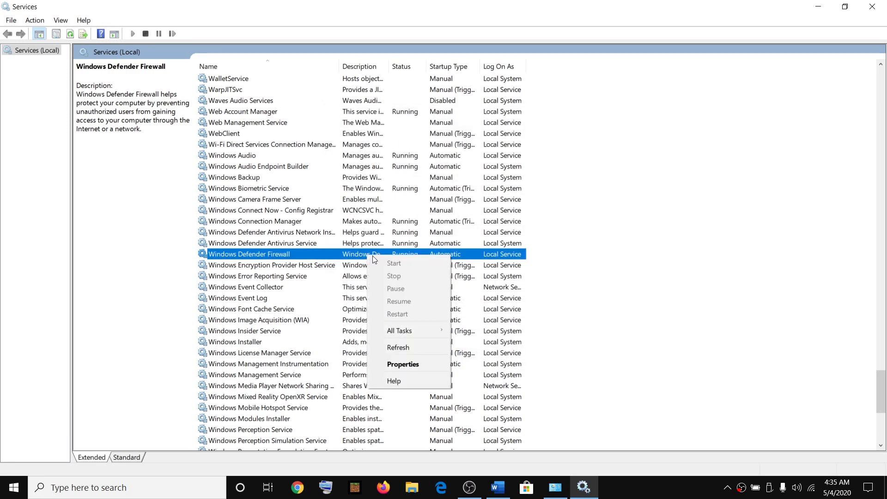
{"action": "left_click", "coordinate": [415, 365]}
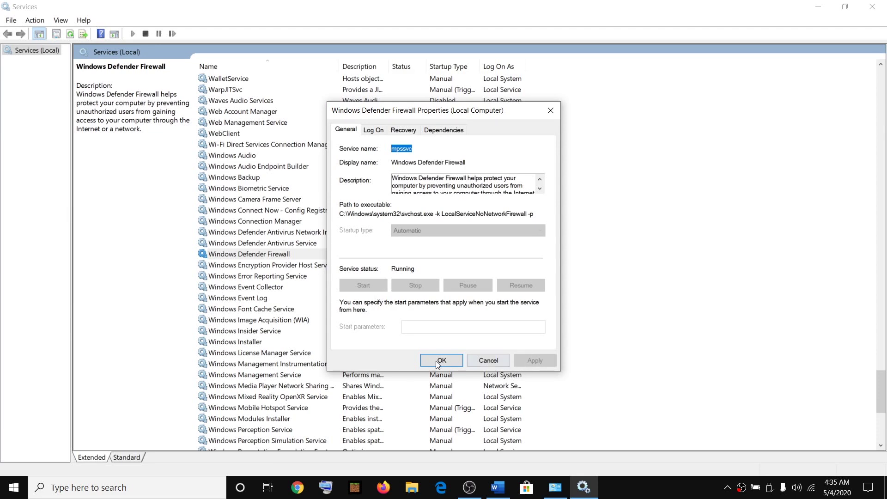
{"action": "left_click", "coordinate": [548, 111]}
{"action": "left_click", "coordinate": [884, 8]}
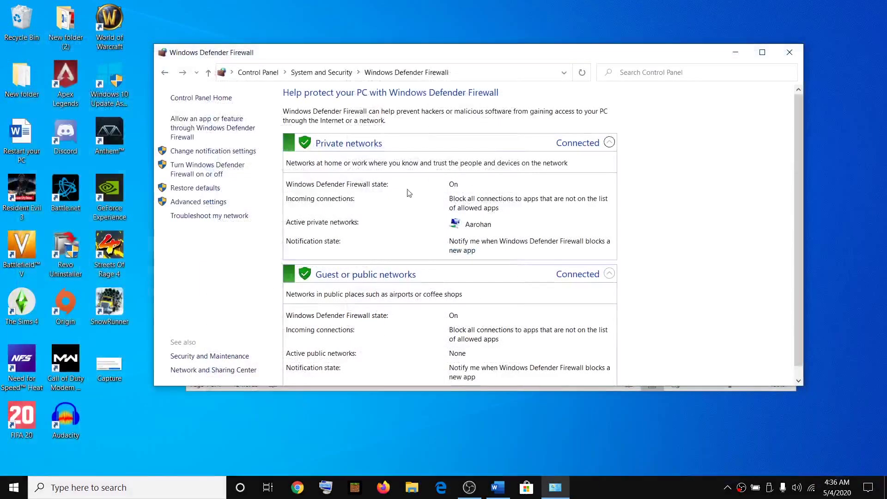
Step: Reconfirm the firewall is on for both networks, then close the Windows Defender Firewall window
{"action": "left_click", "coordinate": [214, 173]}
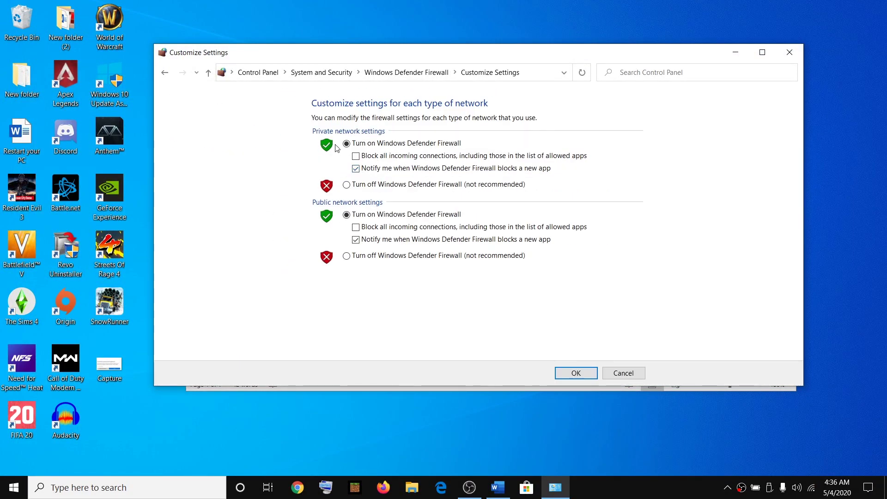
{"action": "left_click", "coordinate": [574, 374]}
{"action": "left_click", "coordinate": [790, 52]}
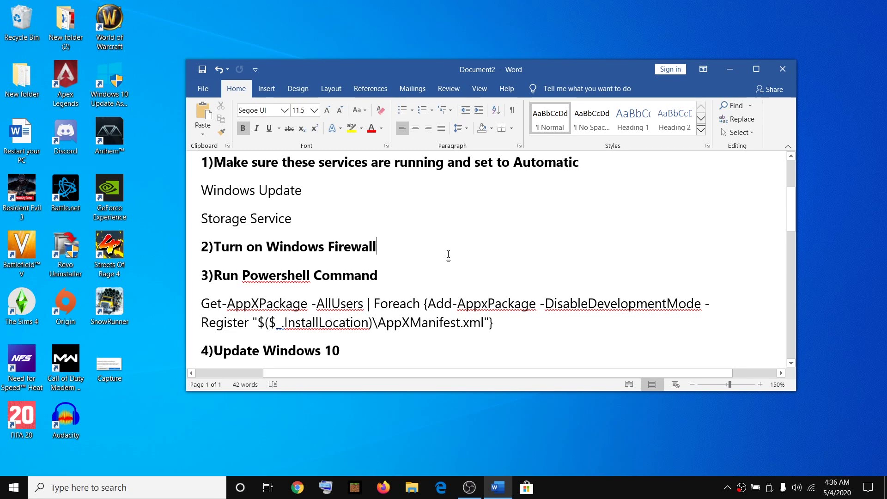
Step: Run the Get-AppXPackage re-register command from the notes in an administrator PowerShell
{"action": "left_click_drag", "start_coordinate": [214, 275], "coordinate": [378, 276]}
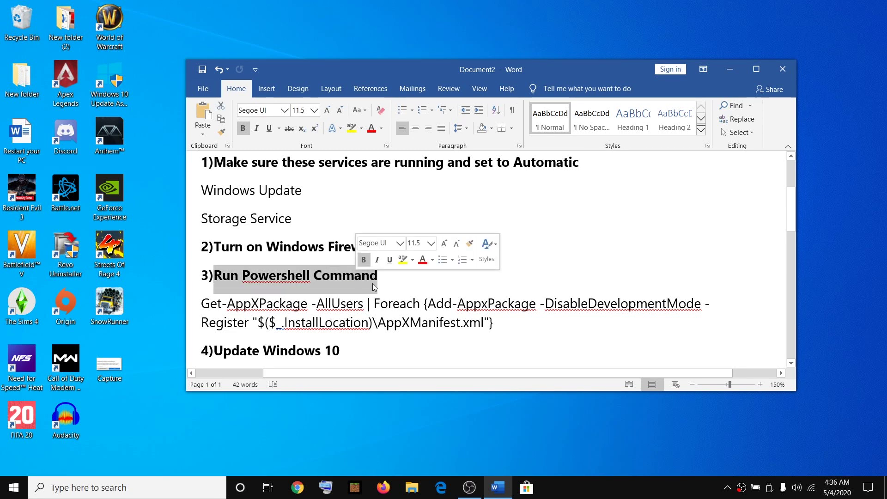
{"action": "left_click_drag", "start_coordinate": [504, 324], "coordinate": [202, 301]}
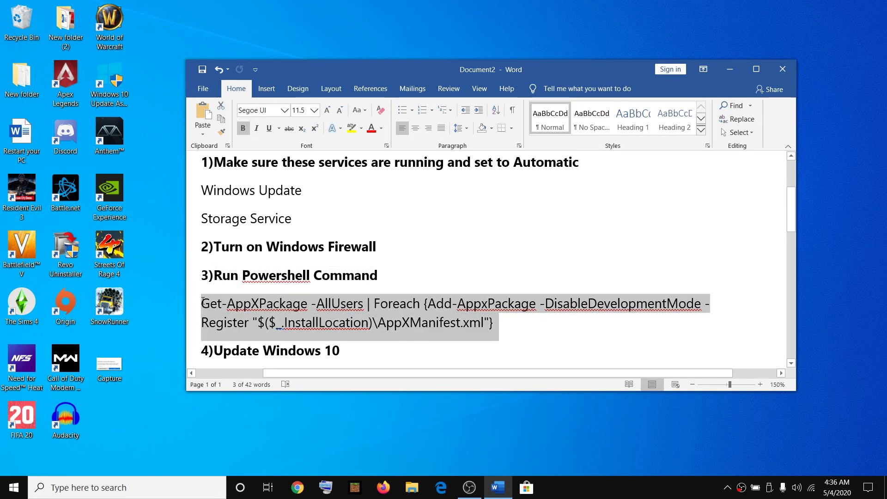
{"action": "left_click", "coordinate": [135, 489]}
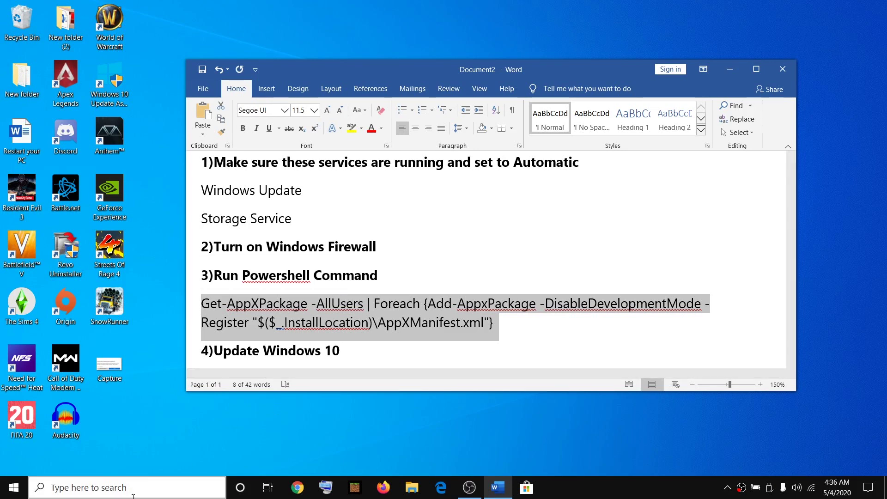
{"action": "type", "text": "powershell"}
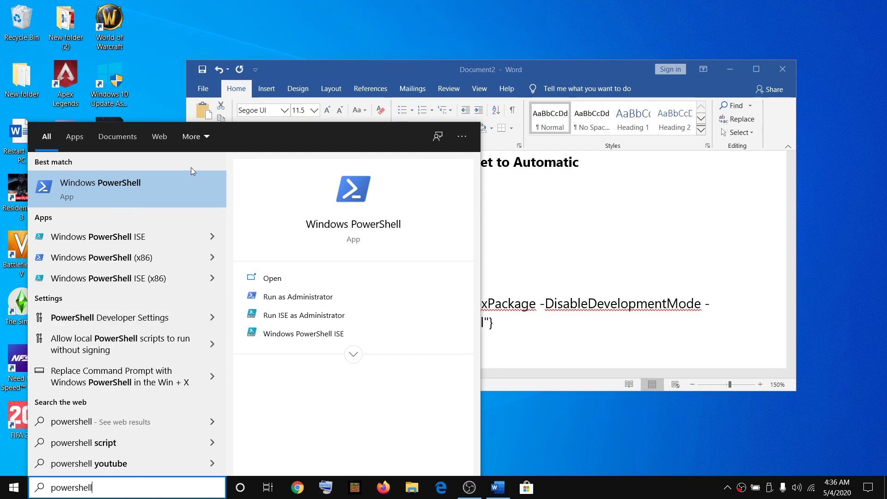
{"action": "right_click", "coordinate": [102, 195]}
{"action": "left_click", "coordinate": [188, 198]}
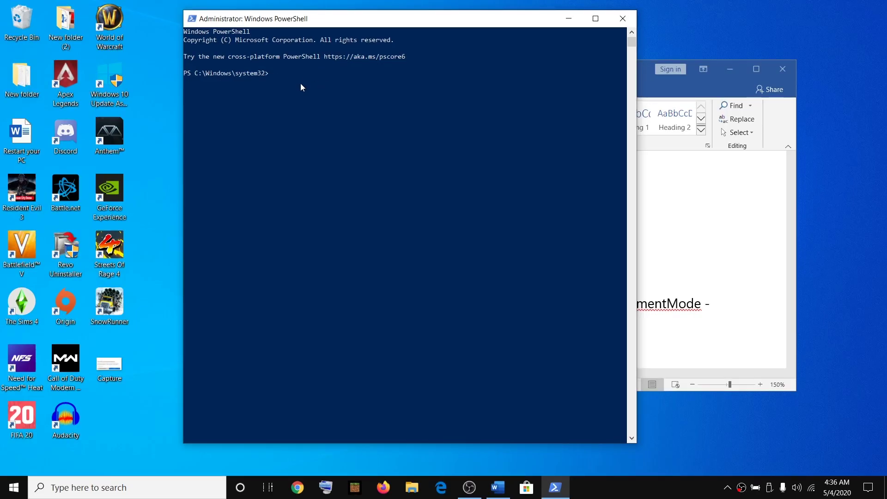
{"action": "type", "text": "Get-AppXPackage -AllUsers | Foreach {Add-AppxPackage -DisableDevelopmentMode -Register \"$($_.InstallLocation)\\AppXManifest.xml\"}"}
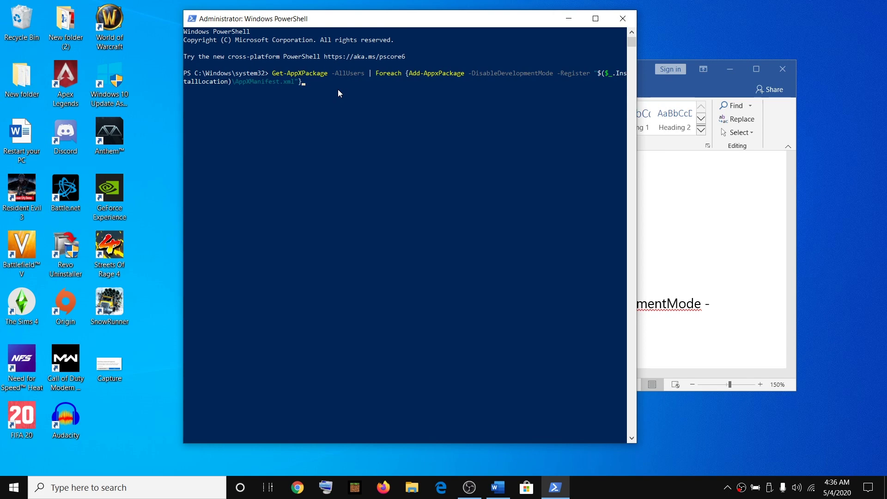
{"action": "key", "text": "Return"}
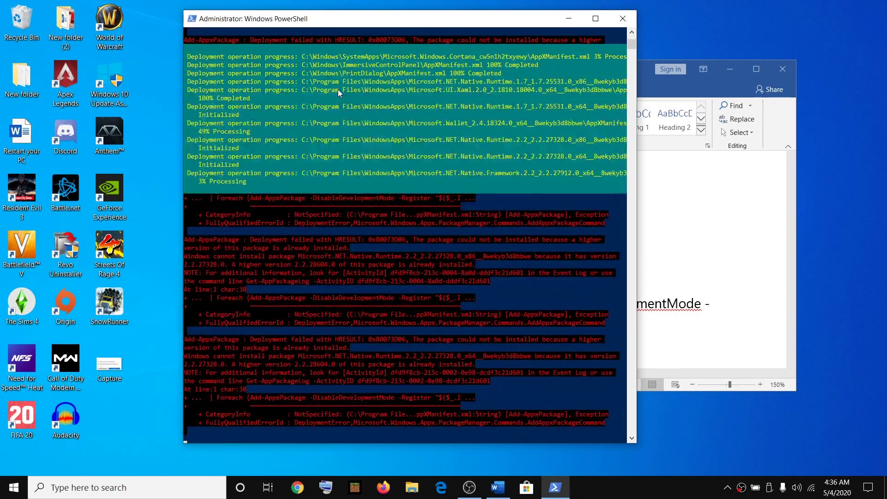
Step: Mark the Update Windows 10 step in the Word notes
{"action": "left_click", "coordinate": [682, 231]}
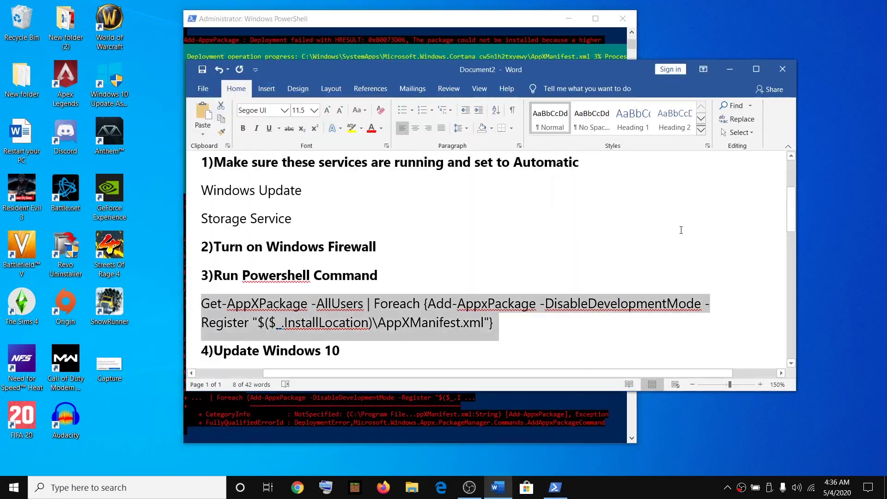
{"action": "scroll", "coordinate": [667, 212], "scroll_direction": "down", "scroll_amount": 3}
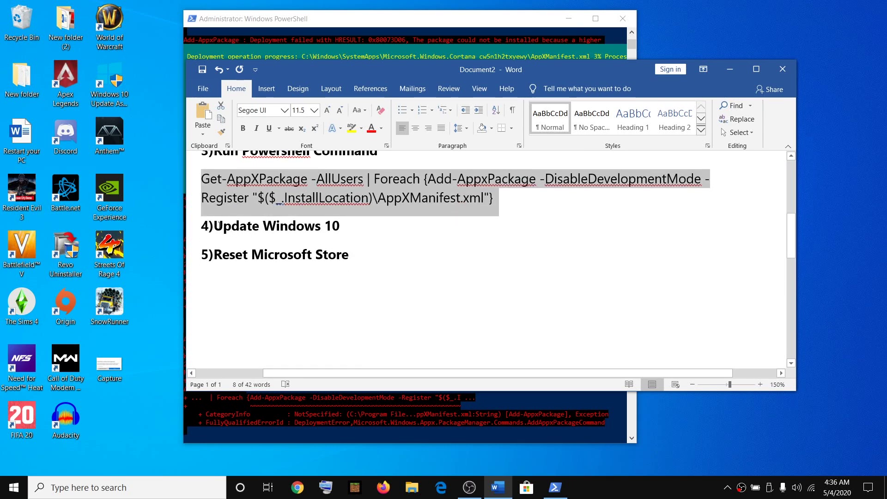
{"action": "left_click_drag", "start_coordinate": [218, 226], "coordinate": [373, 228]}
Step: Check for updates on Settings' Windows Update page, then minimize Settings
{"action": "left_click", "coordinate": [13, 489]}
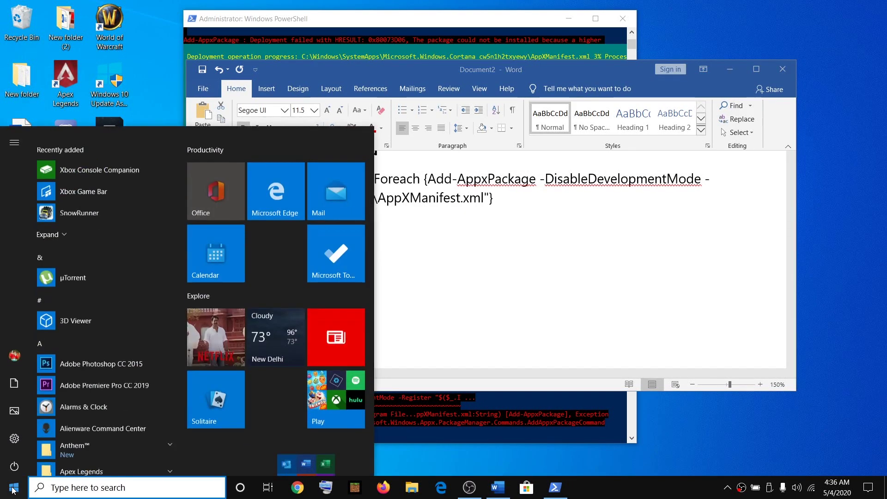
{"action": "left_click", "coordinate": [19, 437]}
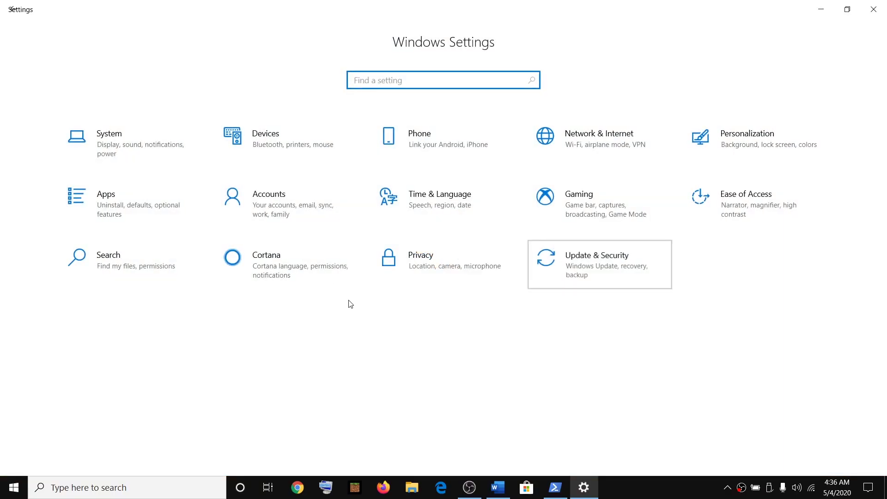
{"action": "left_click", "coordinate": [582, 263]}
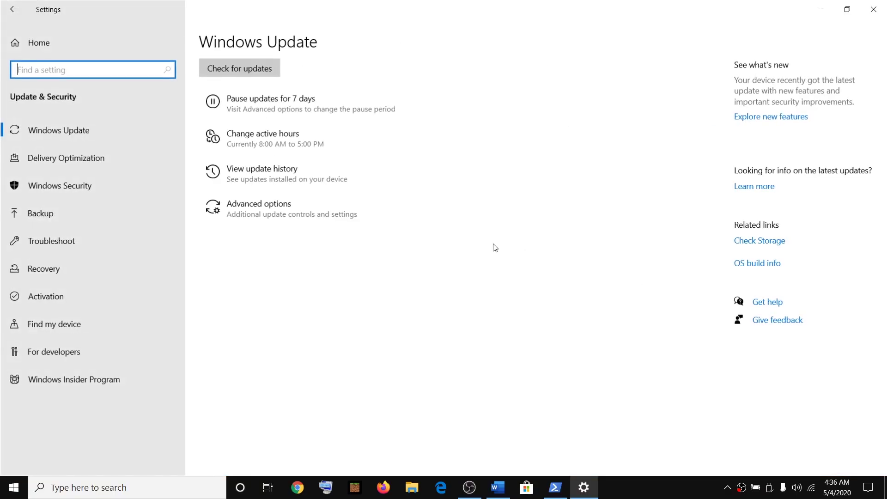
{"action": "left_click", "coordinate": [240, 114]}
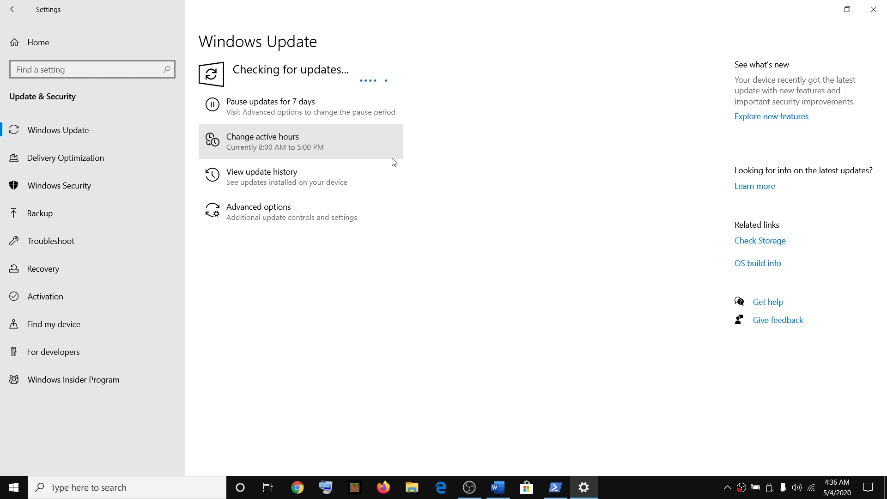
{"action": "left_click", "coordinate": [822, 10]}
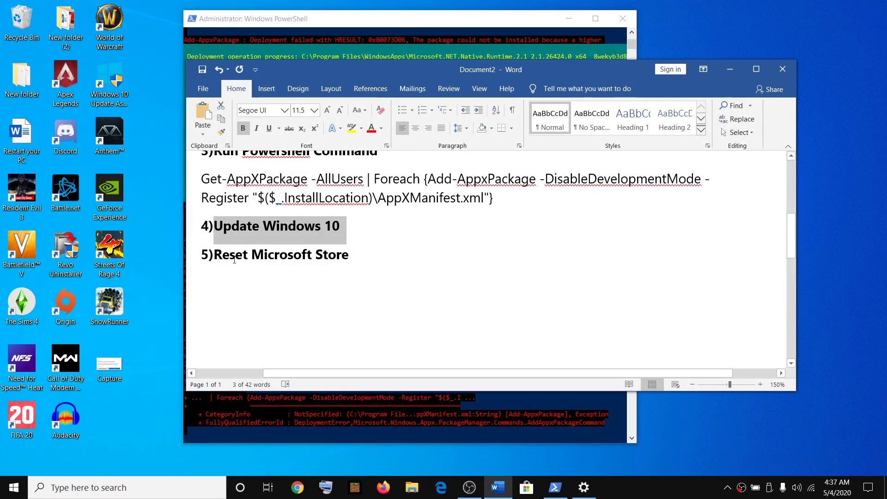
Step: Mark the Reset Microsoft Store step in the notes and return to the Settings home page
{"action": "triple_click", "coordinate": [235, 260]}
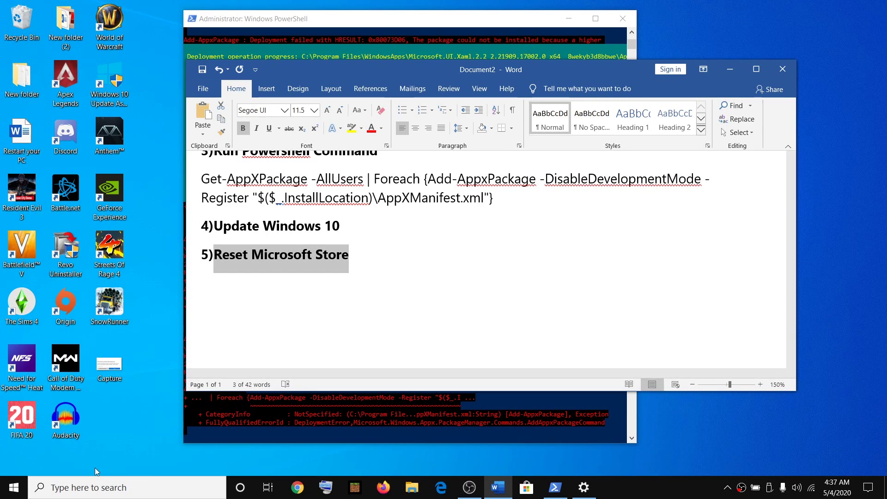
{"action": "left_click", "coordinate": [14, 488]}
{"action": "left_click", "coordinate": [15, 464]}
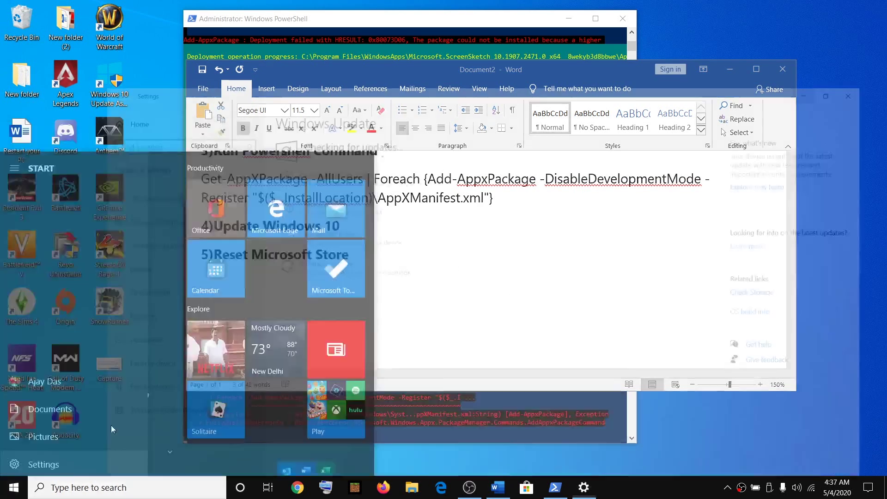
{"action": "left_click", "coordinate": [57, 46]}
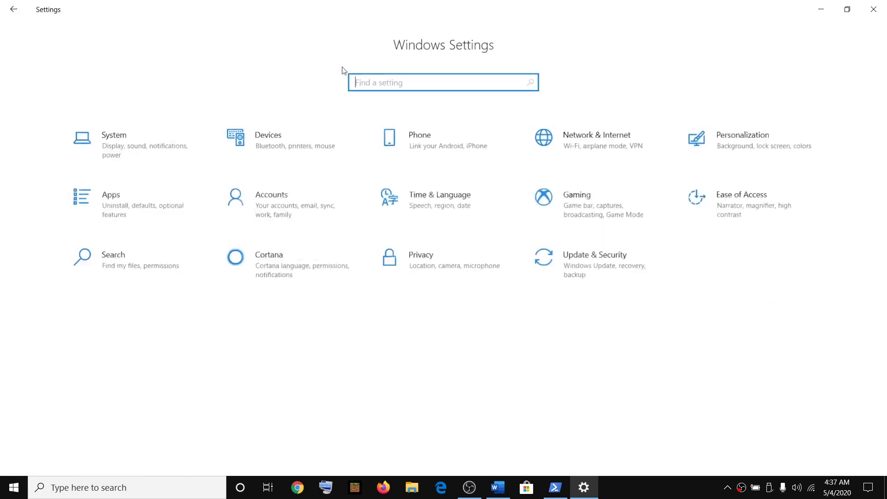
{"action": "left_click", "coordinate": [616, 274]}
{"action": "left_click", "coordinate": [74, 245]}
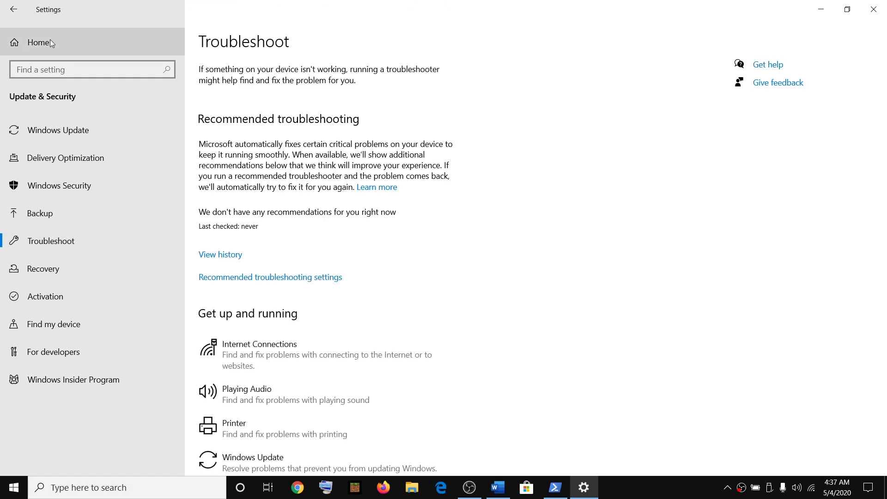
{"action": "left_click", "coordinate": [51, 43]}
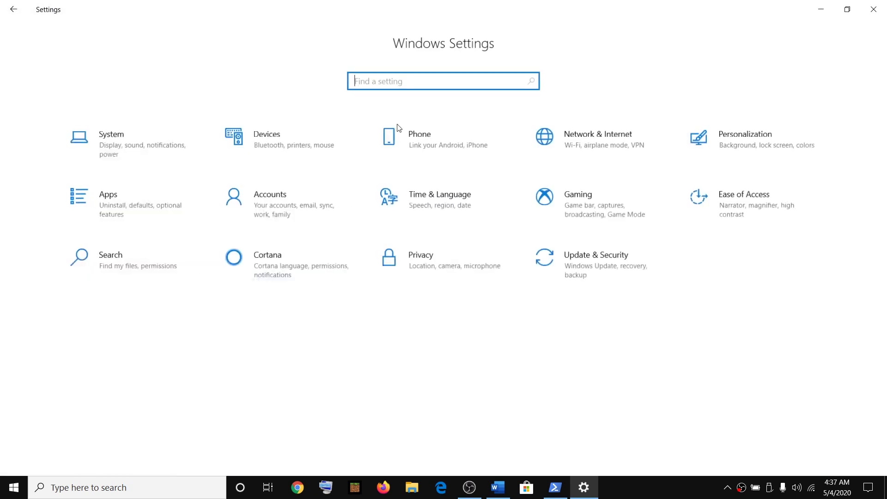
Step: Go to Apps & features and expand the Microsoft Store entry
{"action": "left_click", "coordinate": [116, 206]}
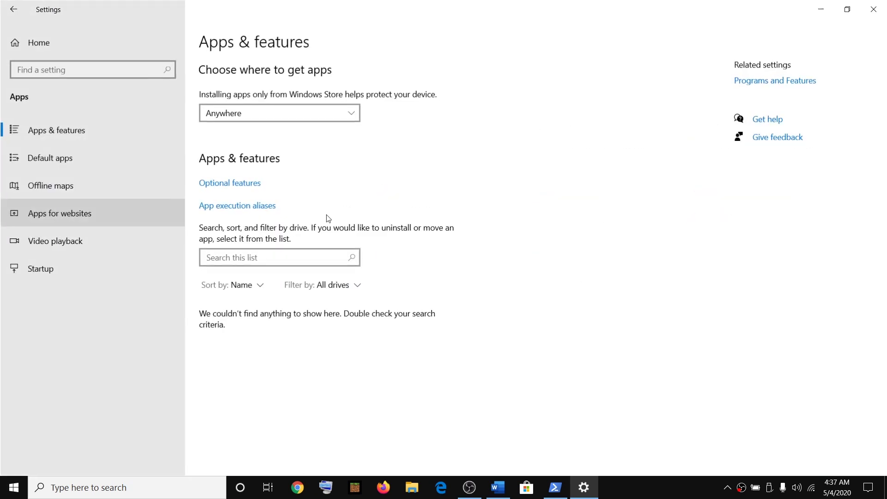
{"action": "scroll", "coordinate": [334, 320], "scroll_direction": "down", "scroll_amount": 8}
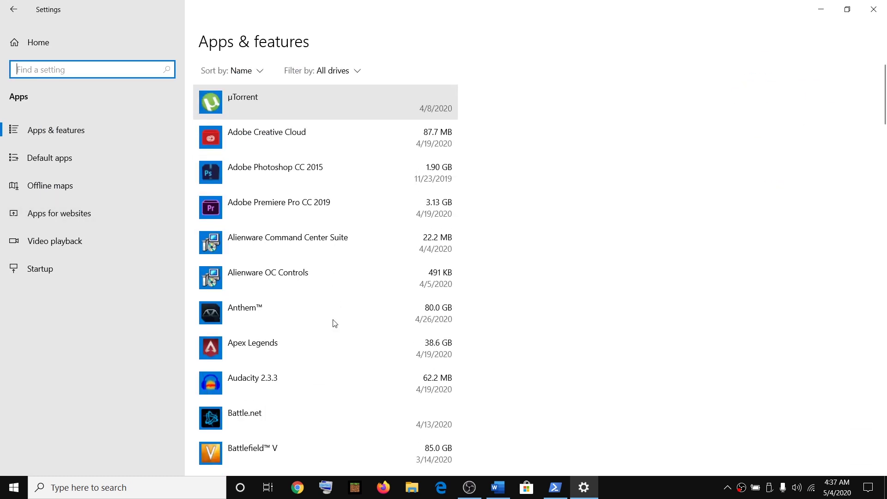
{"action": "scroll", "coordinate": [334, 322], "scroll_direction": "down", "scroll_amount": 10}
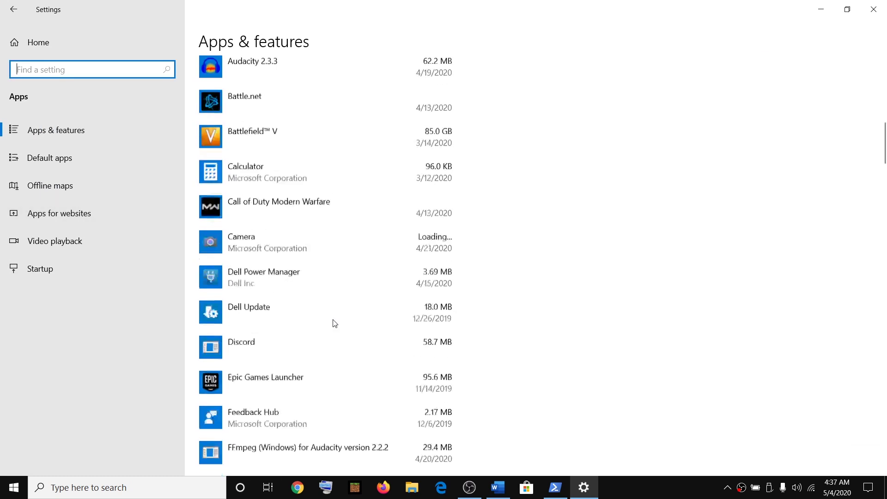
{"action": "scroll", "coordinate": [334, 322], "scroll_direction": "down", "scroll_amount": 10}
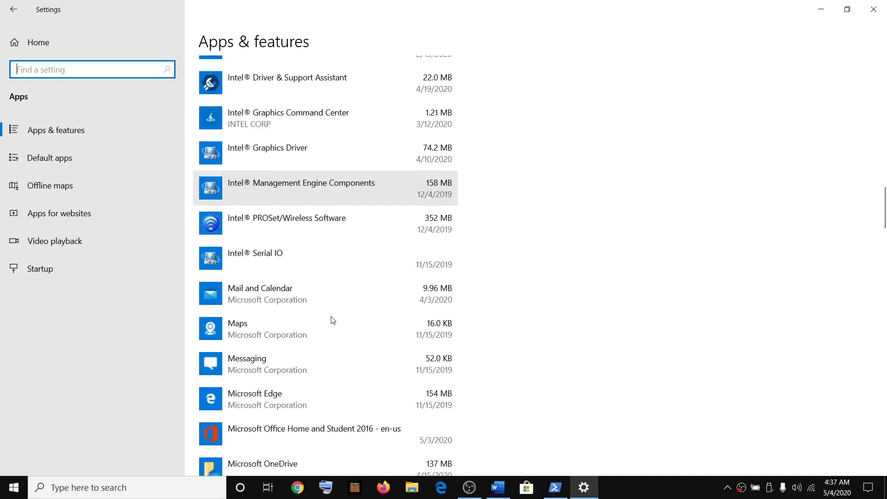
{"action": "left_click", "coordinate": [305, 324]}
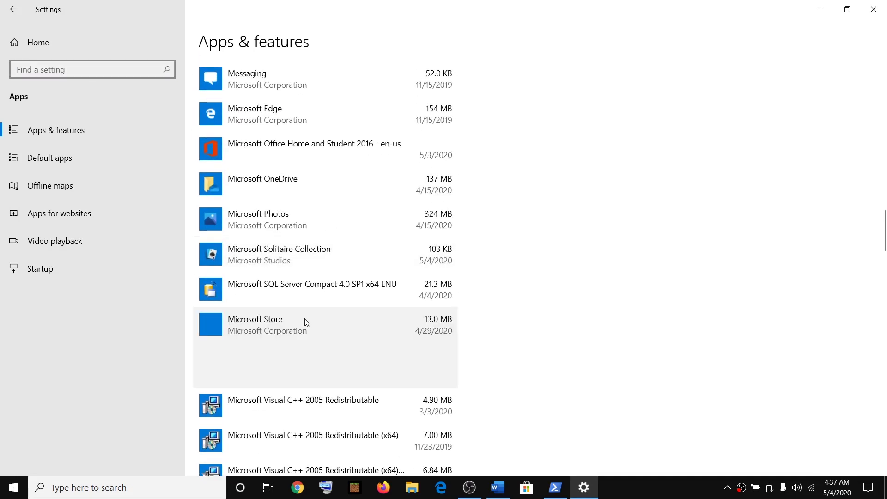
{"action": "scroll", "coordinate": [305, 319], "scroll_direction": "down", "scroll_amount": 3}
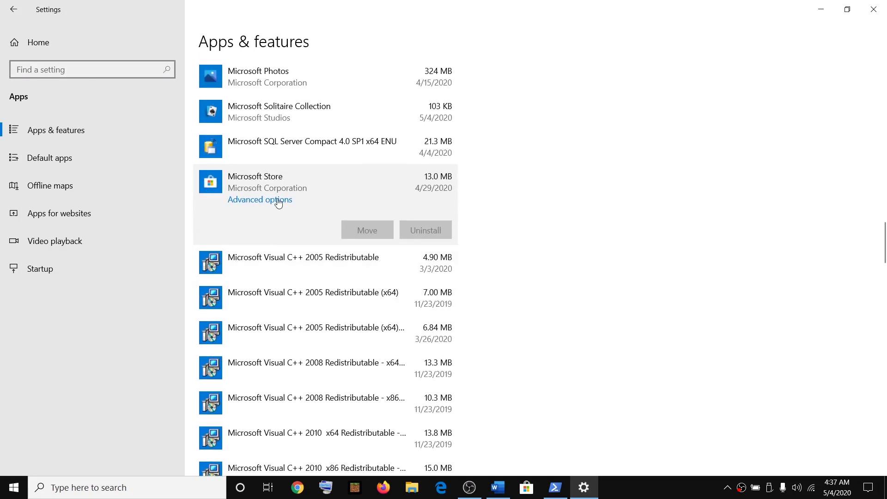
Step: Reset Microsoft Store from its Advanced options and confirm the reset
{"action": "left_click", "coordinate": [251, 201]}
{"action": "scroll", "coordinate": [136, 301], "scroll_direction": "down", "scroll_amount": 10}
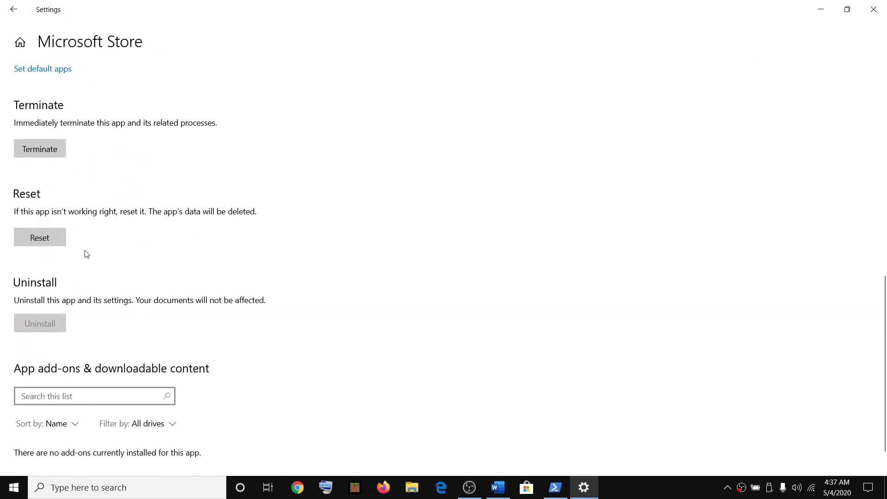
{"action": "left_click", "coordinate": [40, 240]}
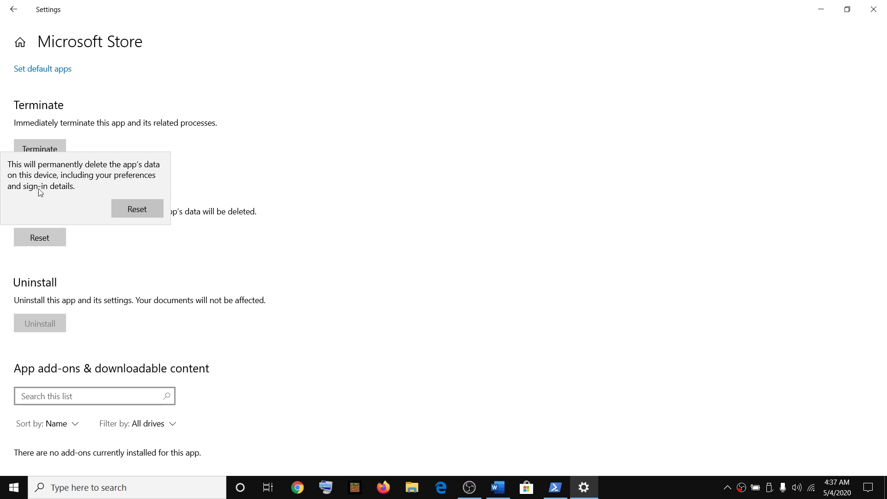
{"action": "left_click", "coordinate": [139, 211]}
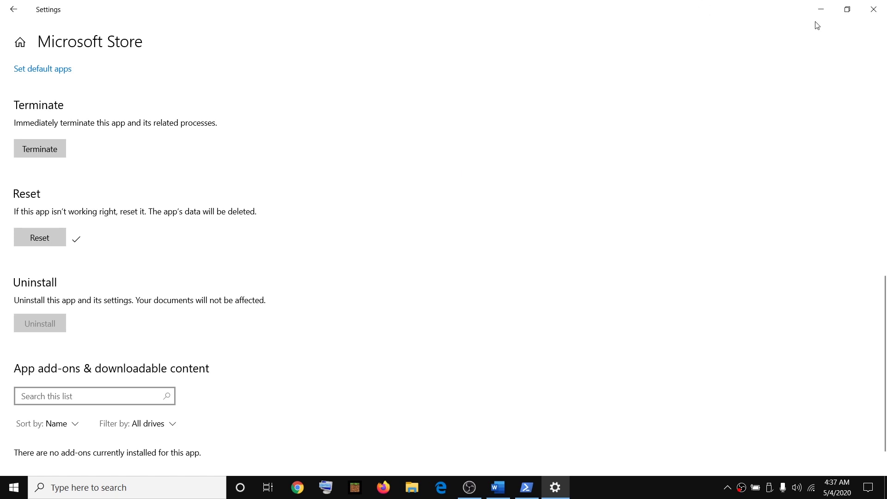
Step: Close Settings and launch Microsoft Store from a Windows search for 'store'
{"action": "left_click", "coordinate": [874, 9]}
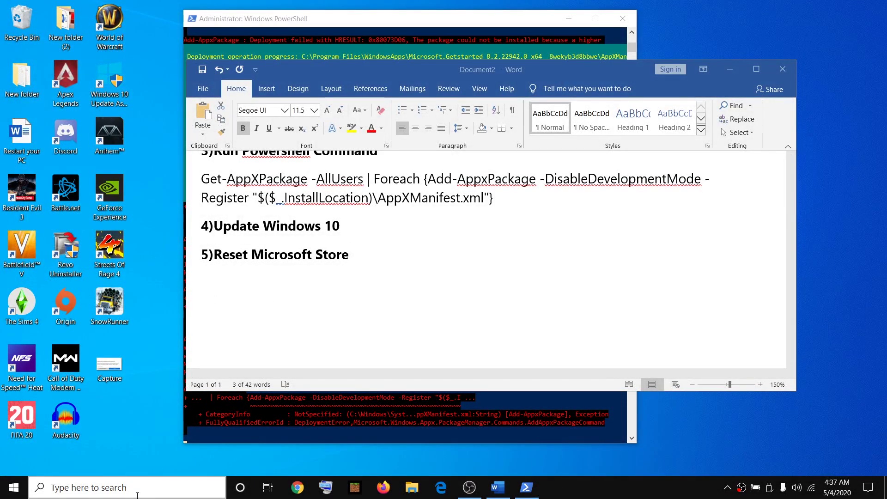
{"action": "left_click", "coordinate": [137, 494]}
{"action": "type", "text": "store"}
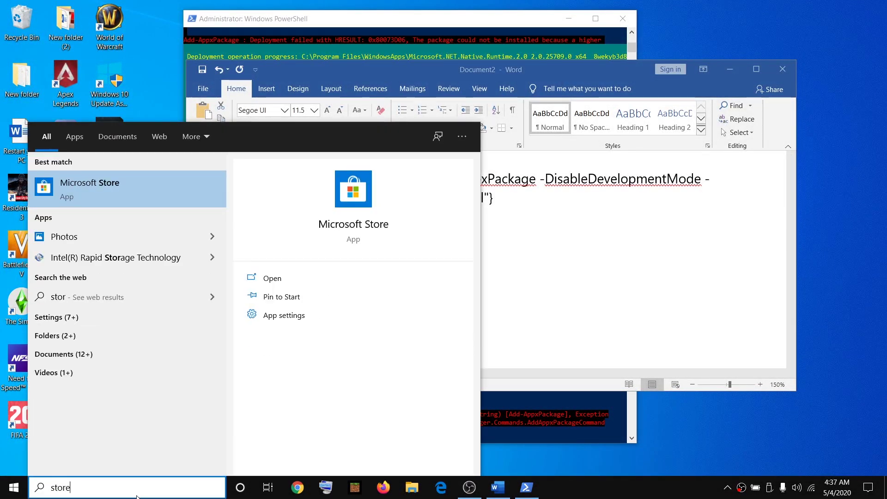
{"action": "left_click", "coordinate": [132, 193]}
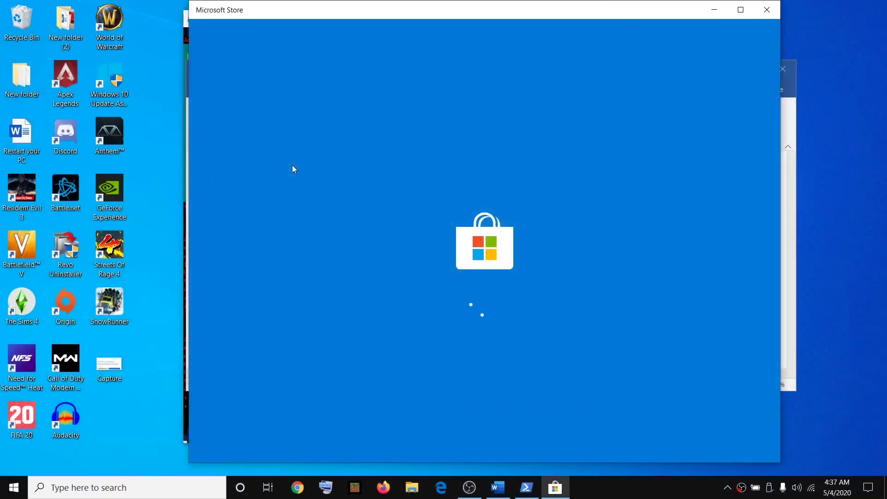